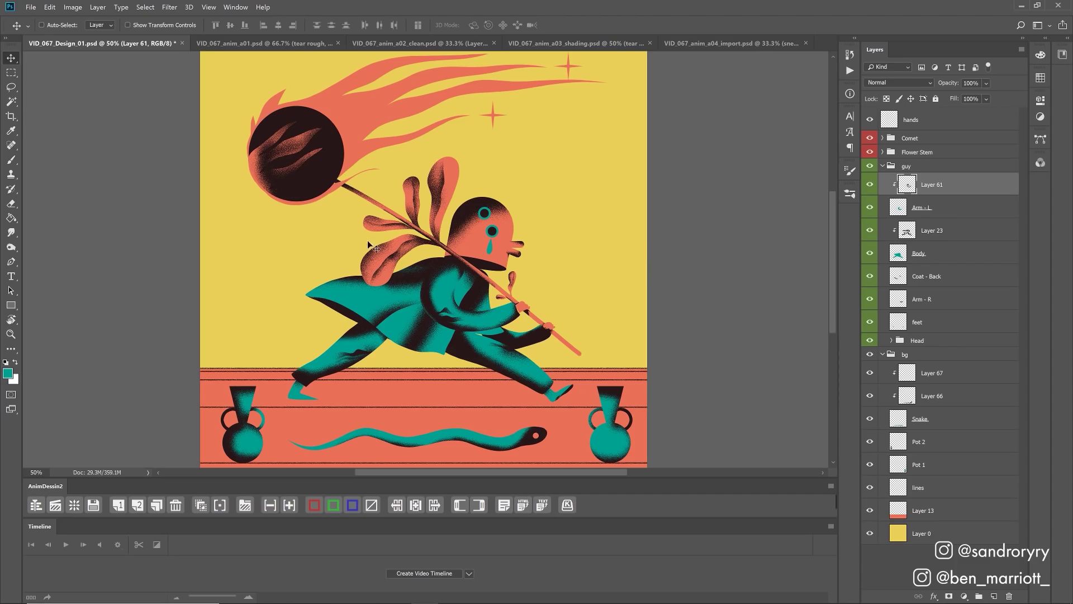
- Check the Canvas Size dialog without changing anything, then fit the whole illustration in view
scroll(532, 240, "up", 5)
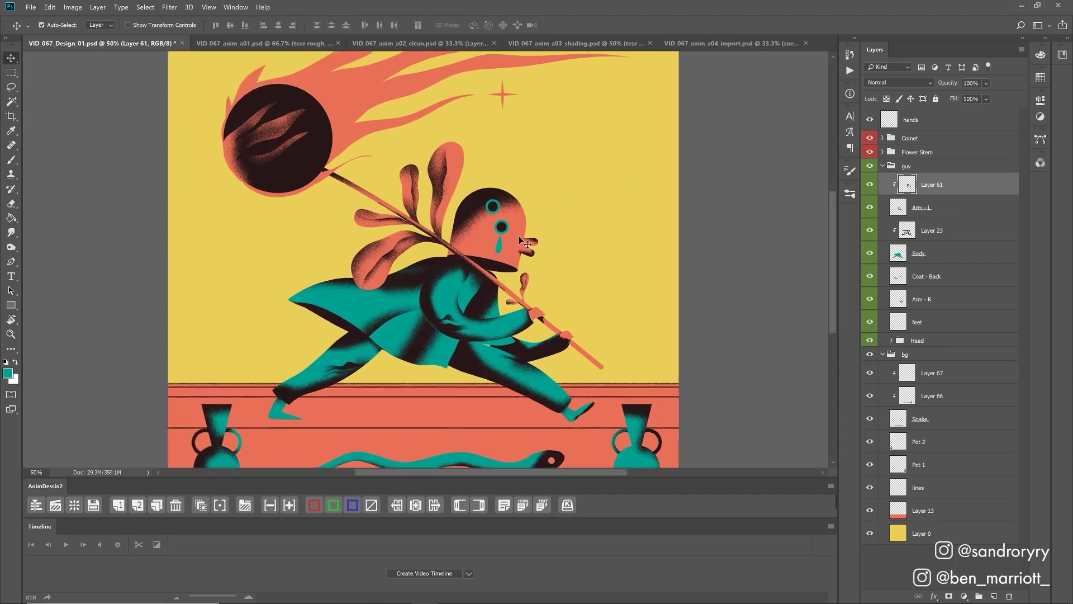
scroll(520, 261, "up", 1)
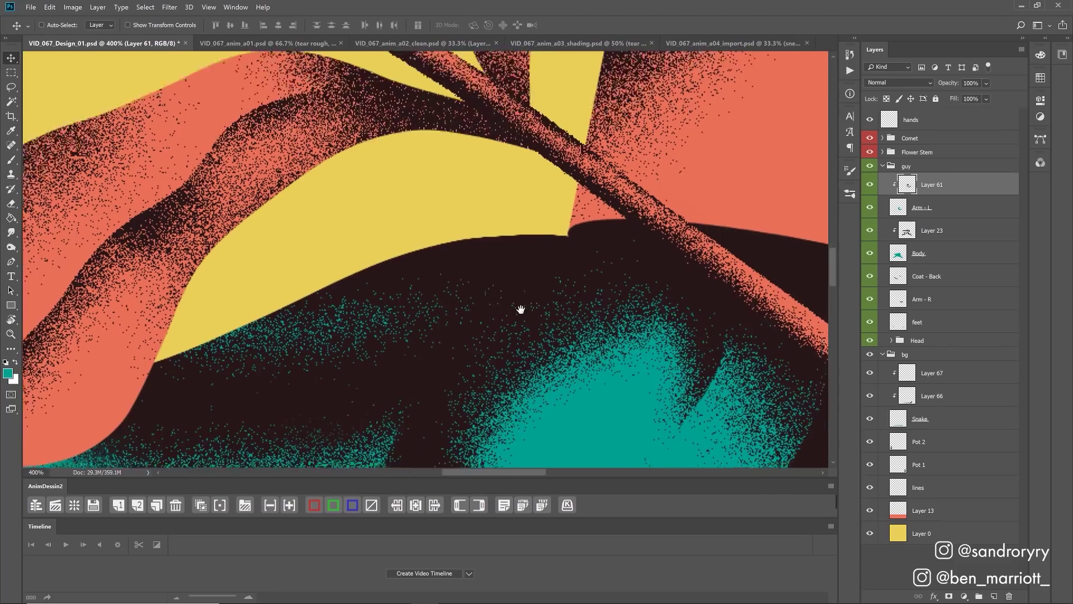
scroll(520, 308, "down", 3)
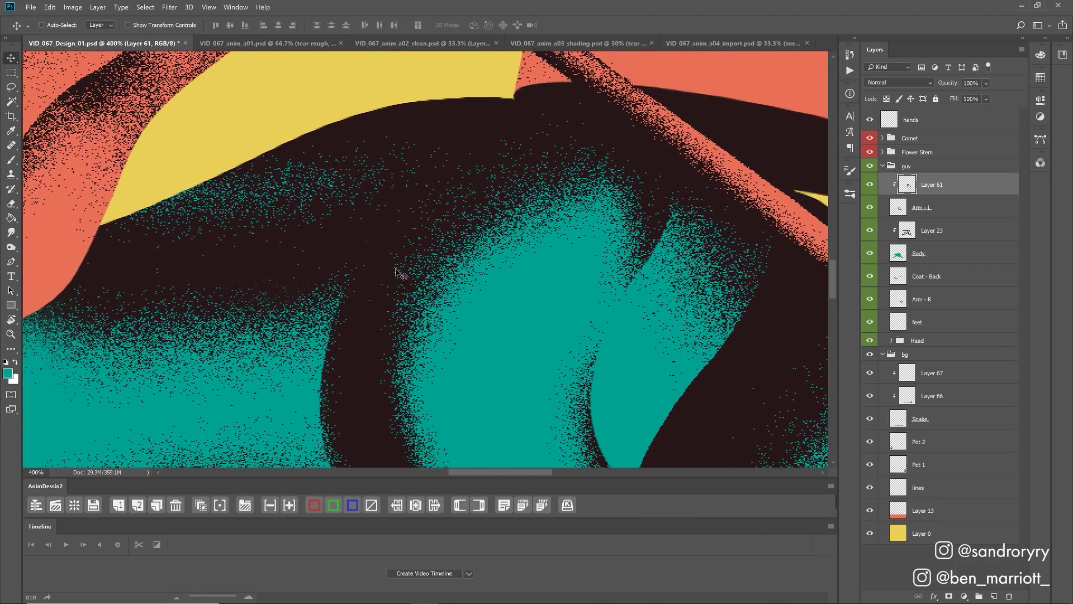
left_click(73, 6)
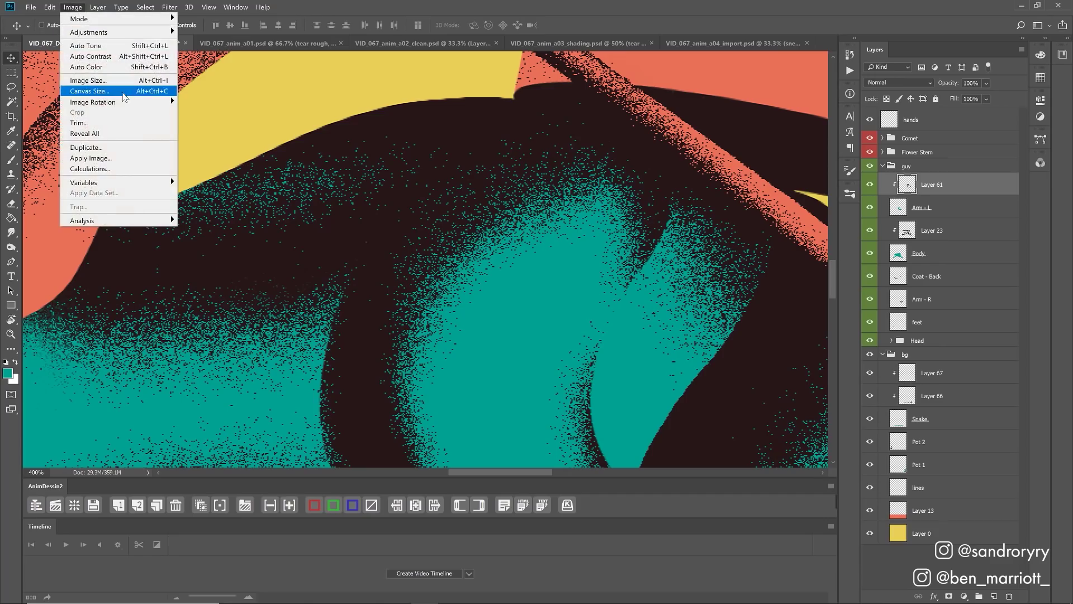
left_click(87, 88)
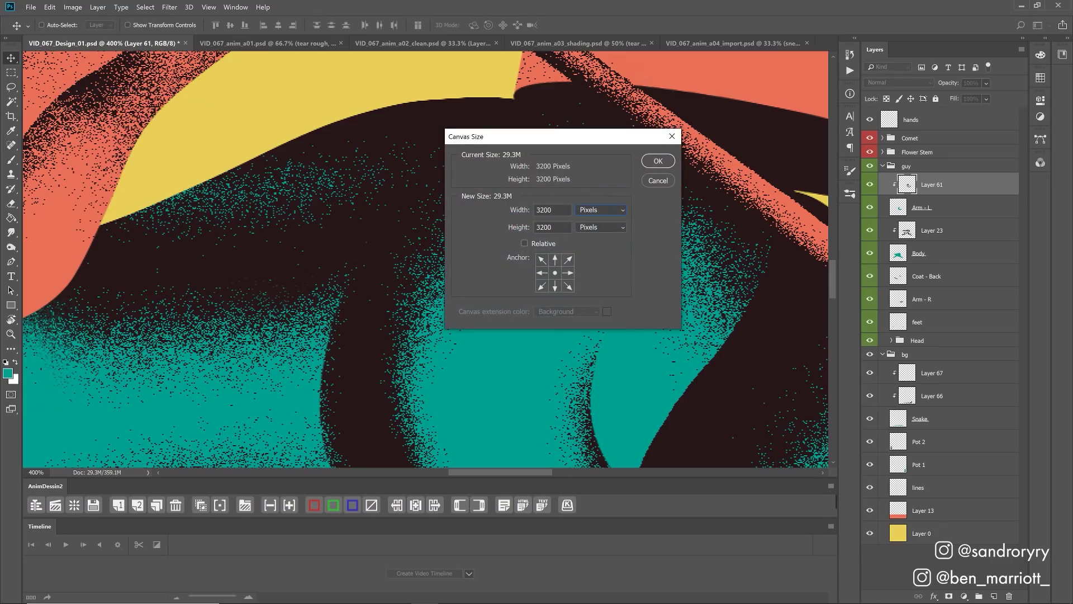
left_click(658, 181)
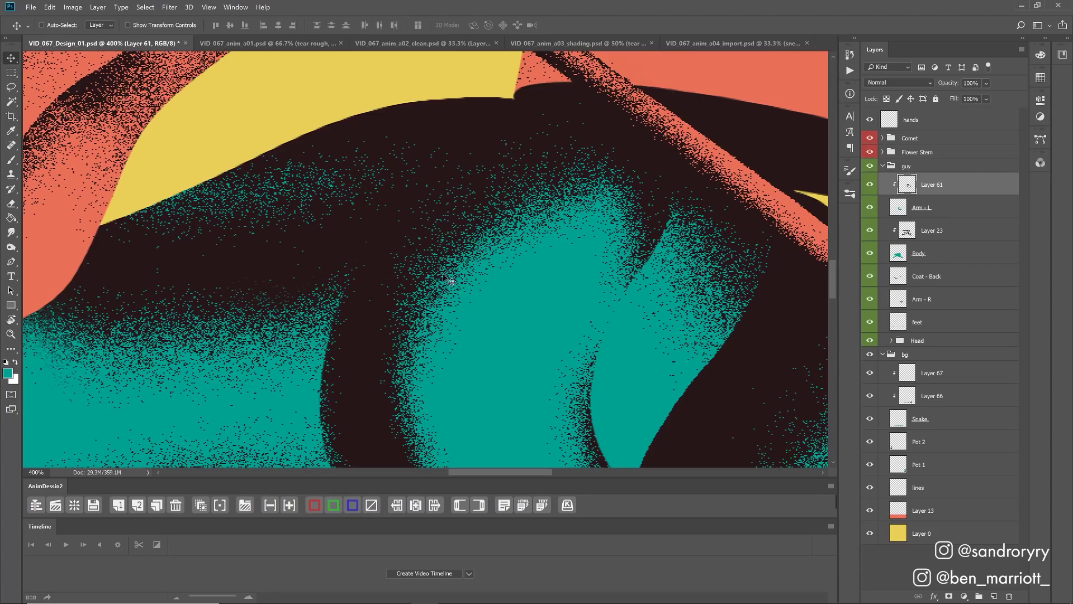
key("ctrl+0")
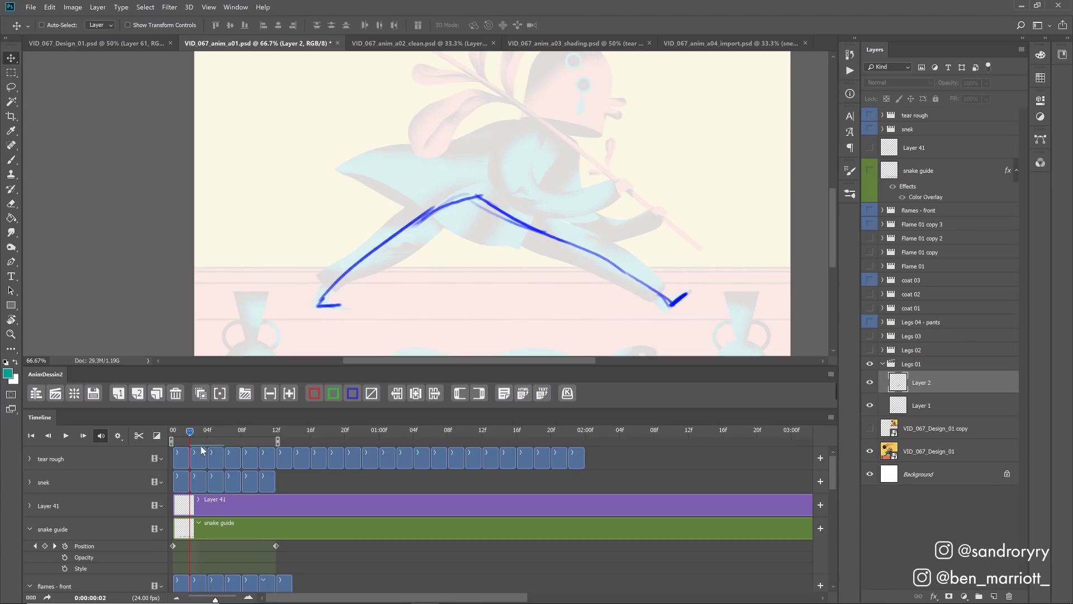
- Paste the walk-cycle reference image as new Layer 73 above the Legs 01 group
key("ctrl+v")
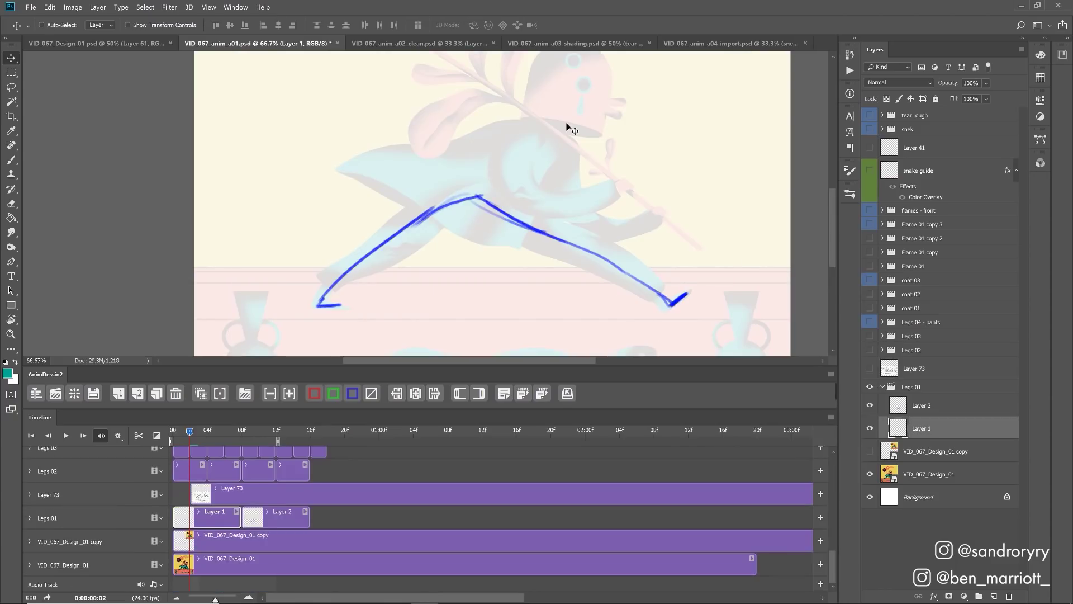
- Extend the work area to 16f and check the leg poses at frames 12, 6, 11, 3 and 1
key("Home")
left_click_drag(210, 434, 273, 458)
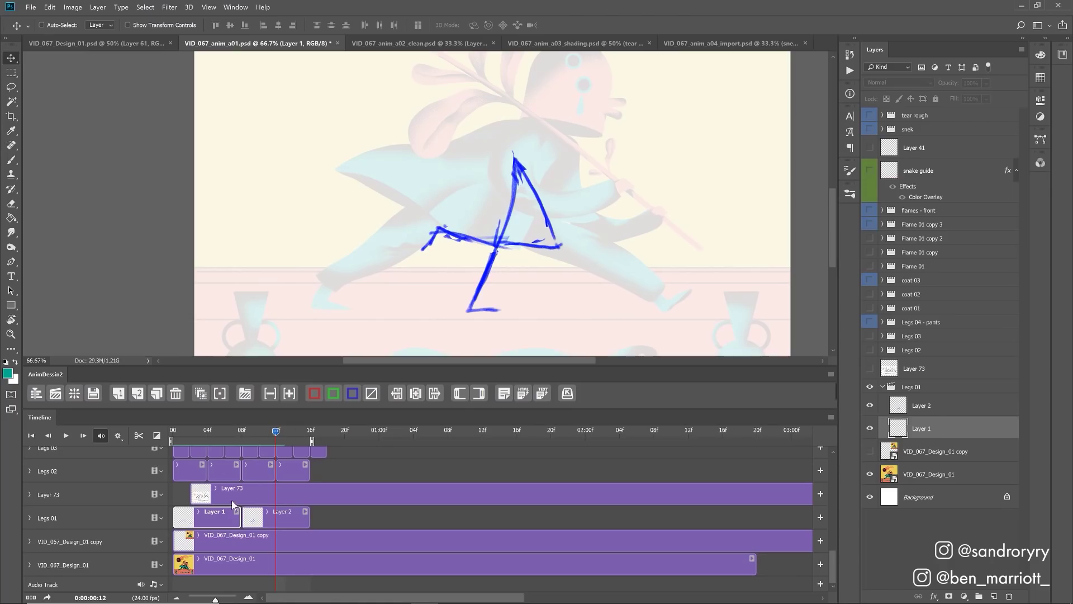
left_click(225, 435)
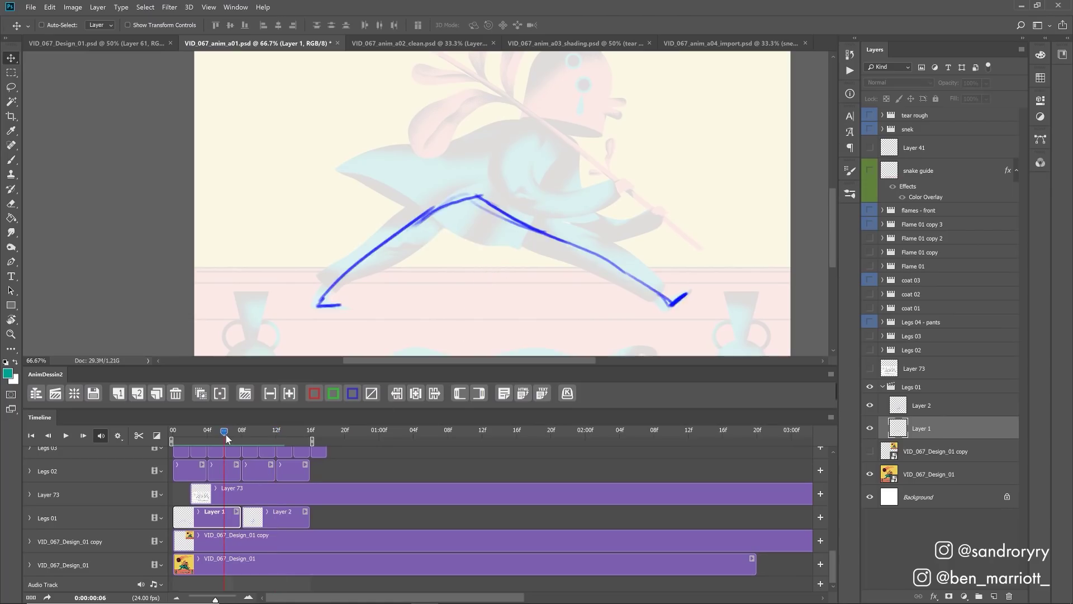
left_click(265, 441)
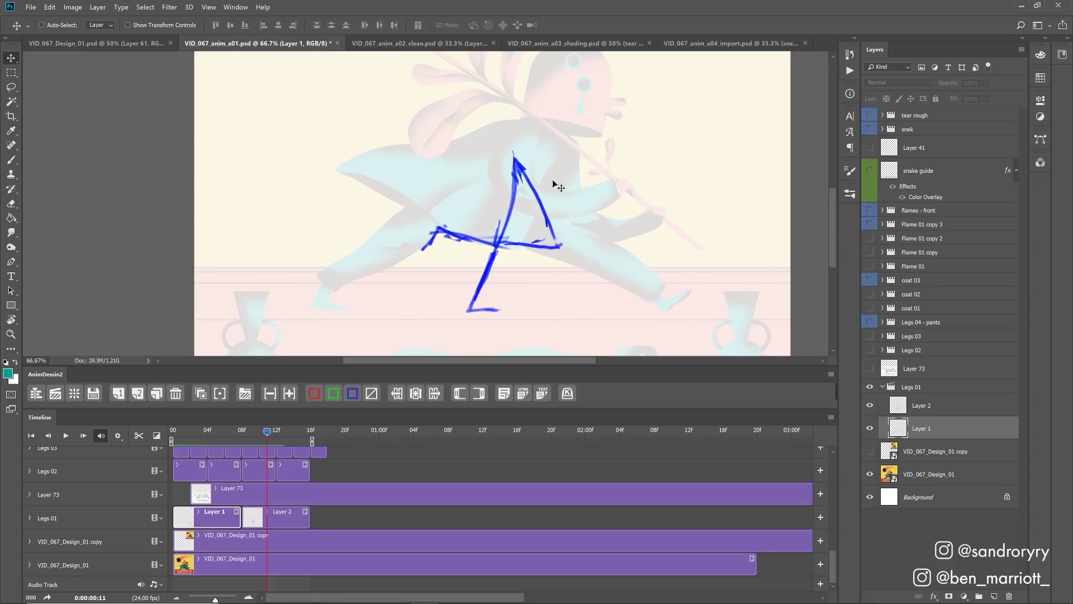
left_click(198, 435)
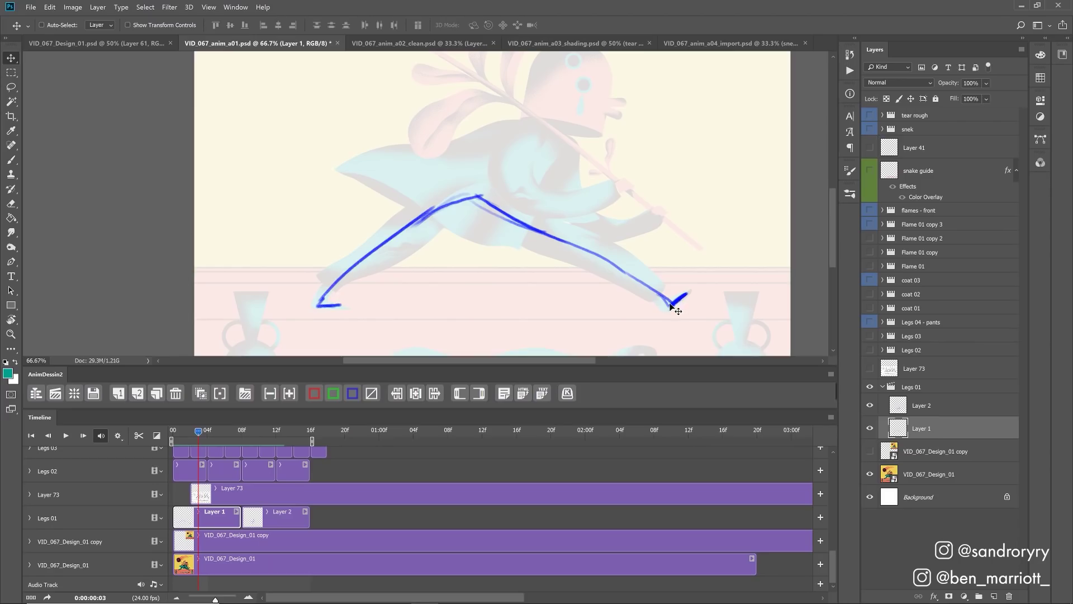
key("Left")
key("Left")
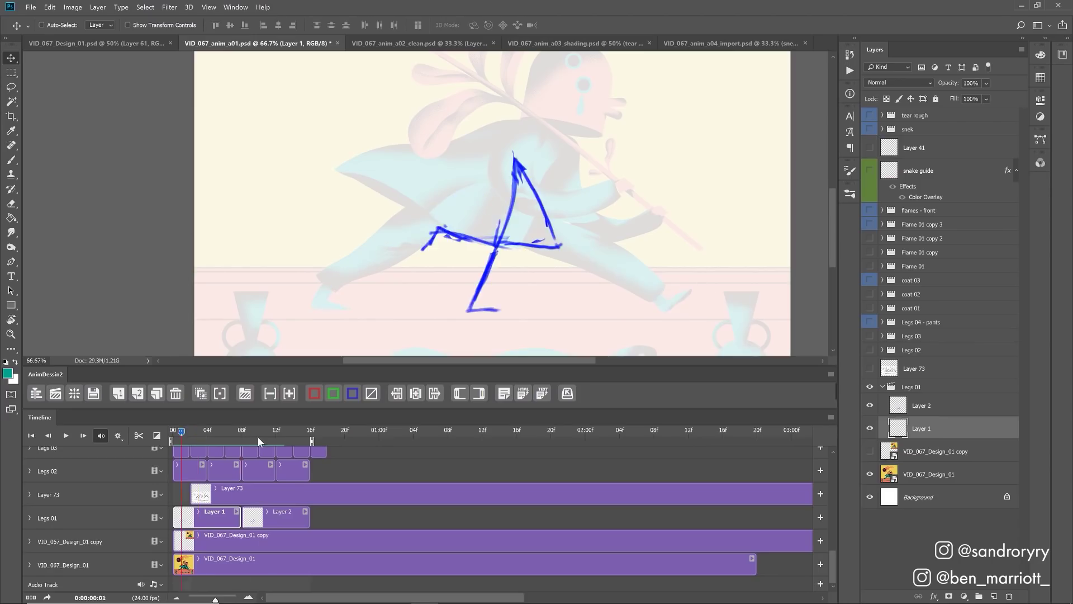
- Move the playhead to frame 5 and play the Legs 01 stride as a loop
left_click_drag(257, 437, 220, 431)
key("space")
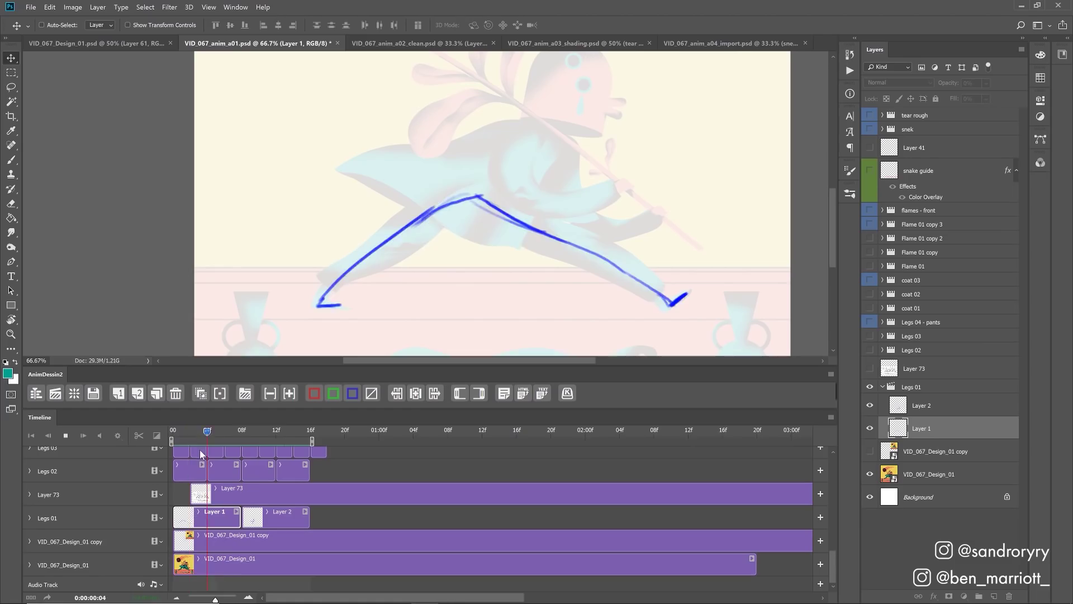
- Stop playback and step through the Legs 02 drawings from frame 2 to frame 13
key("space")
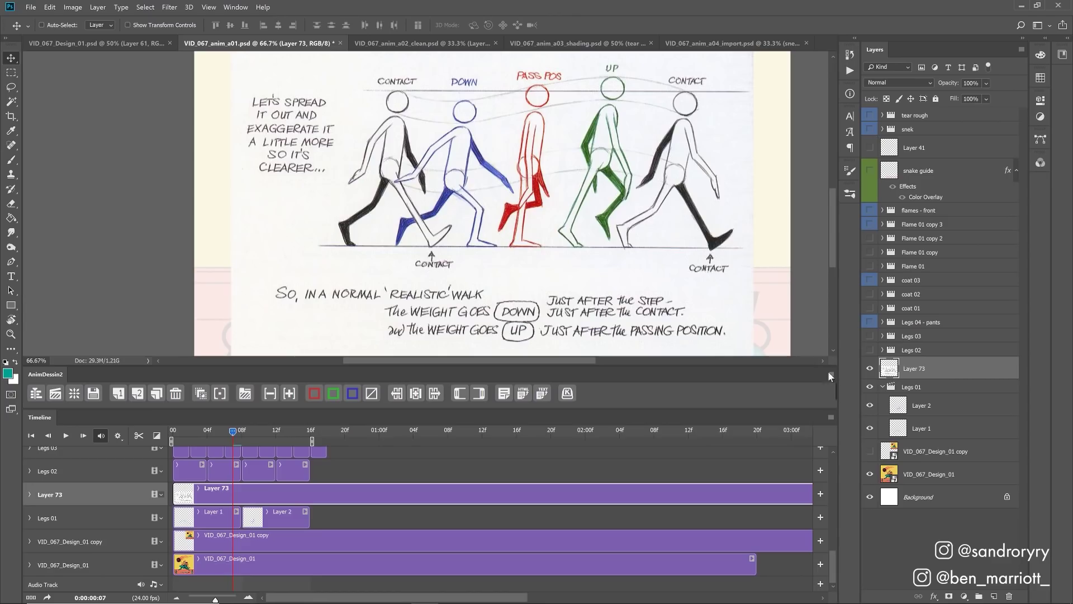
key("Left")
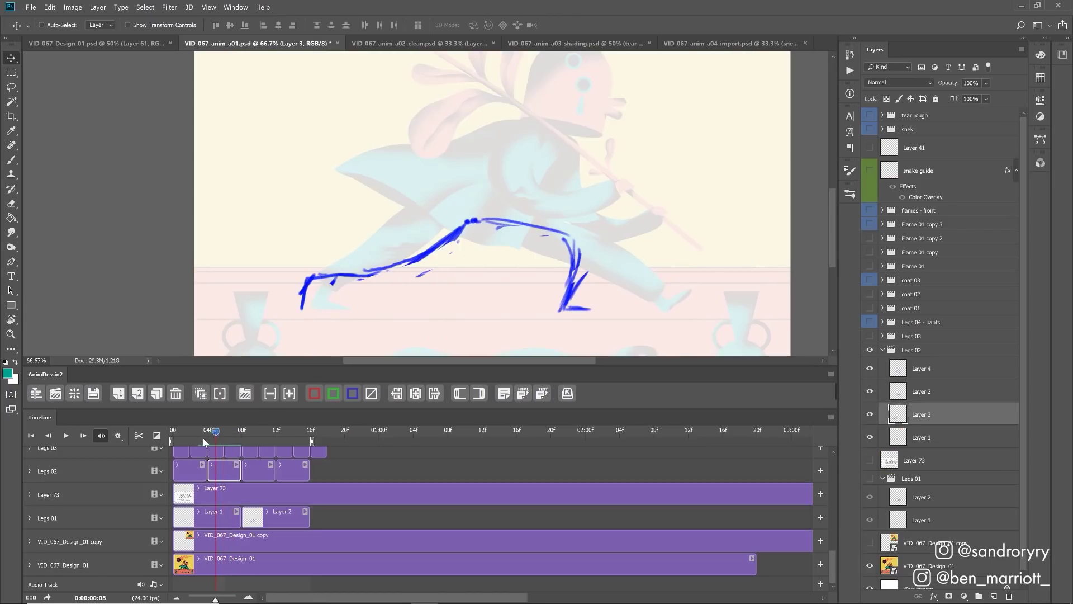
mouse_move(203, 438)
left_mouse_down()
mouse_move(196, 429)
mouse_move(206, 431)
left_mouse_up()
key("Left")
key("Left")
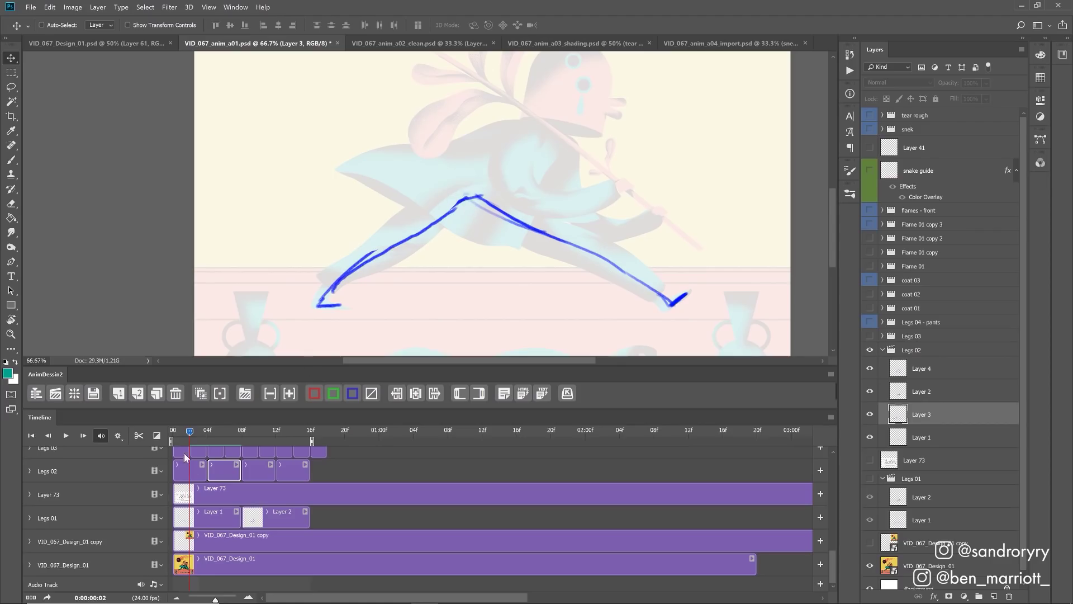
left_click_drag(190, 436, 225, 436)
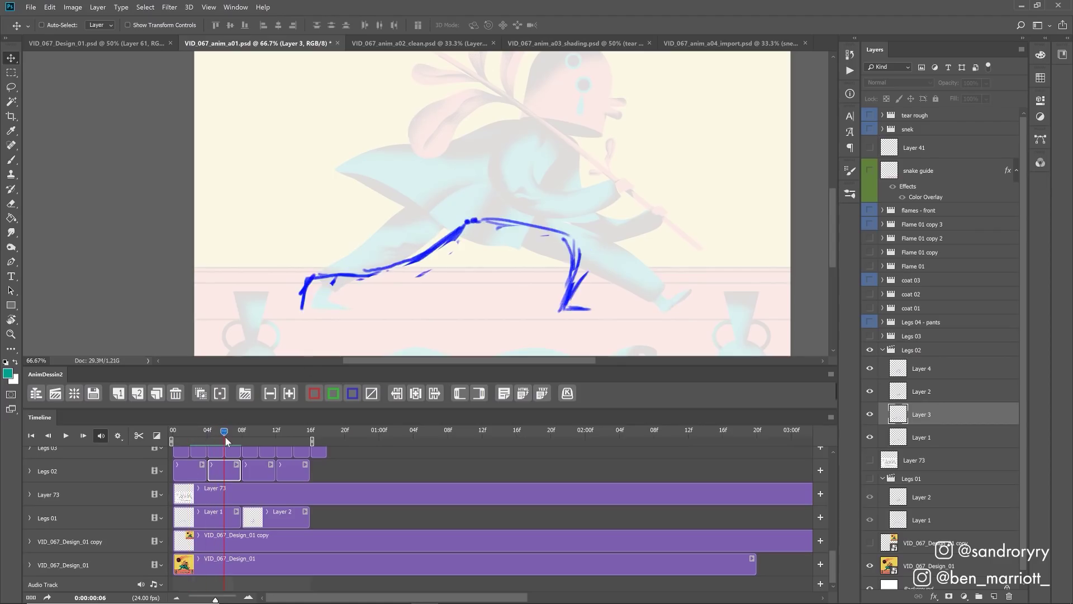
key("space")
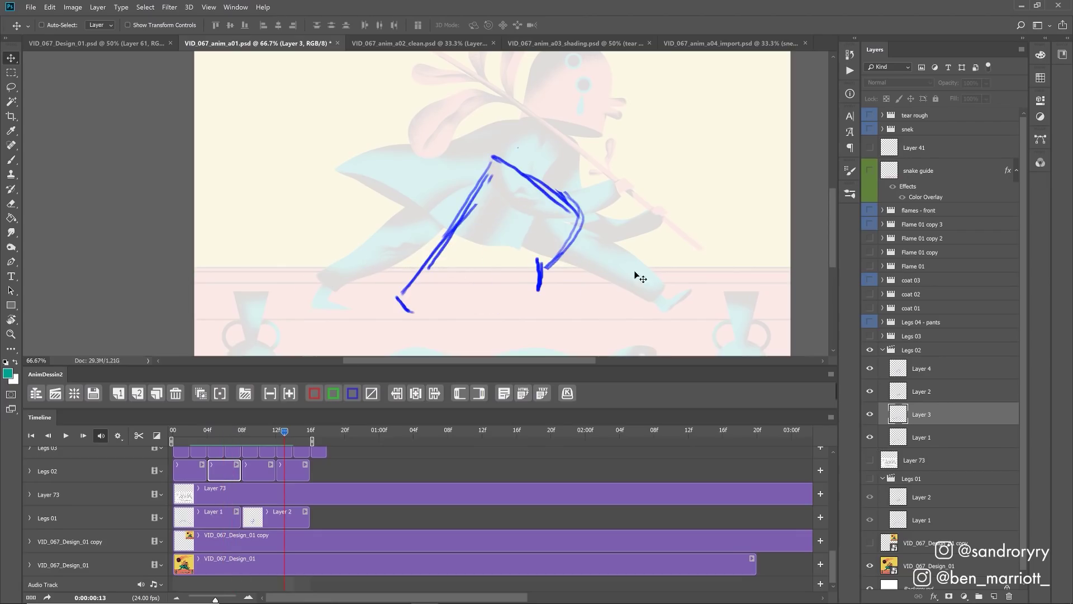
- Loop the walk from frame 4, stop at frame 11, then replay it from frame 3
left_click(209, 432)
key("space")
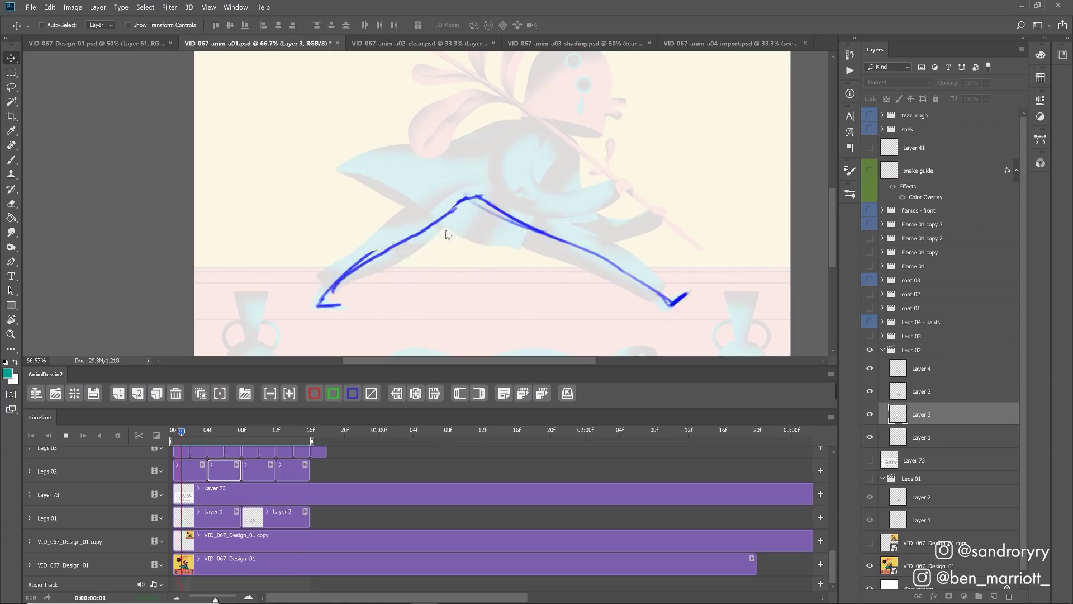
left_click(268, 441)
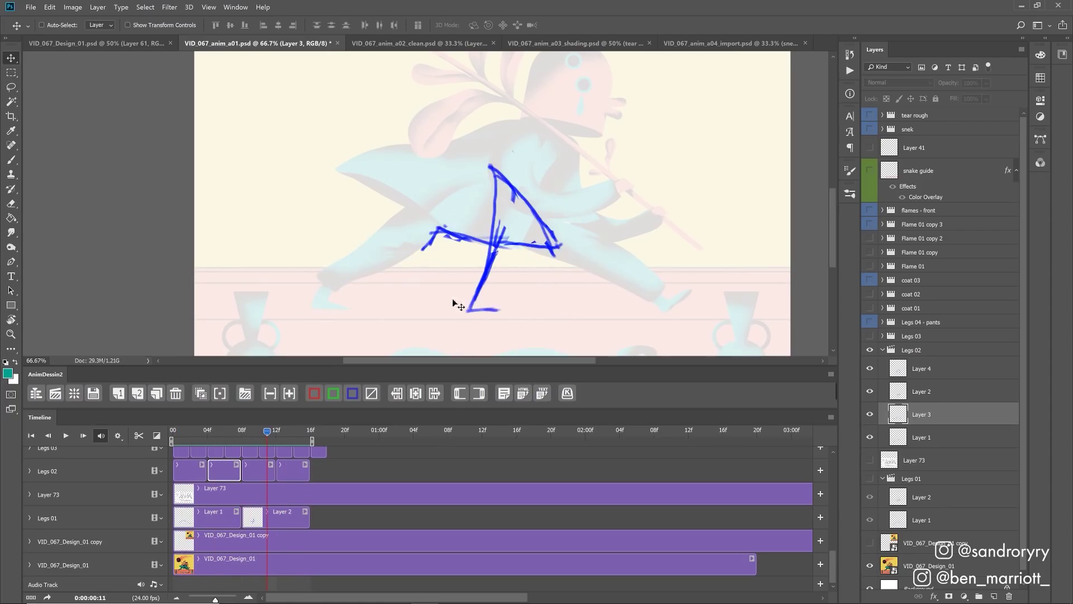
mouse_move(205, 439)
left_mouse_down()
mouse_move(181, 434)
mouse_move(197, 435)
left_mouse_up()
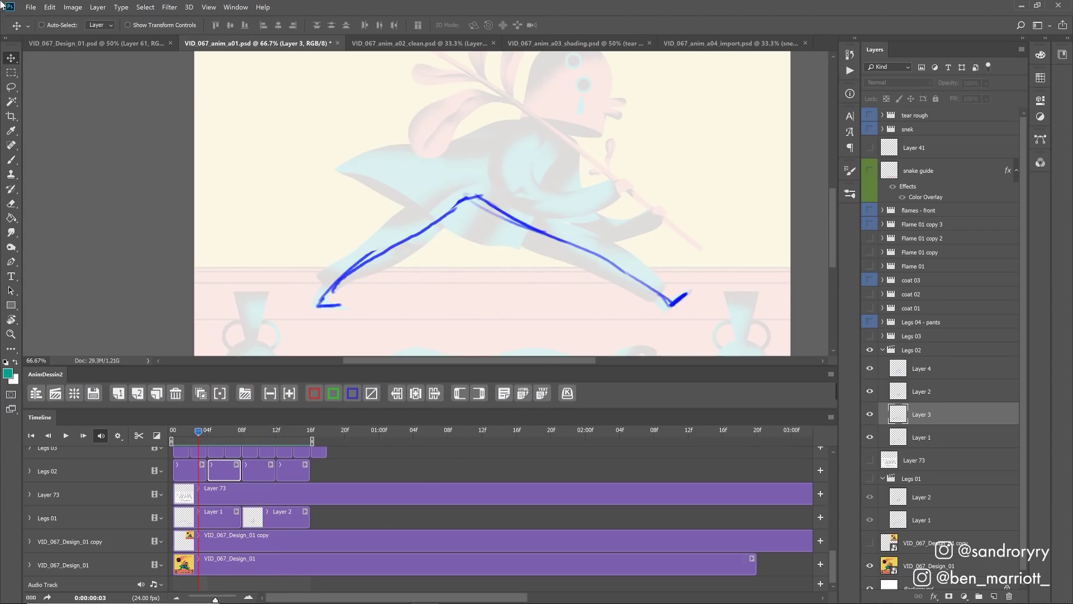
key("space")
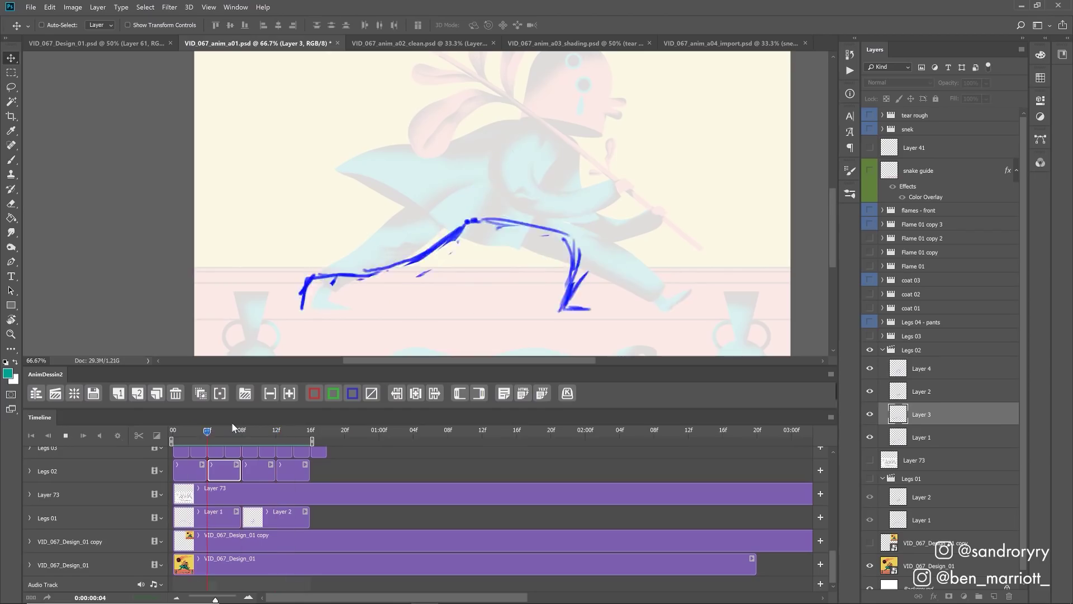
- Stop playback, select the Legs 03 group and its first frame, and loop it from frame 2
key("space")
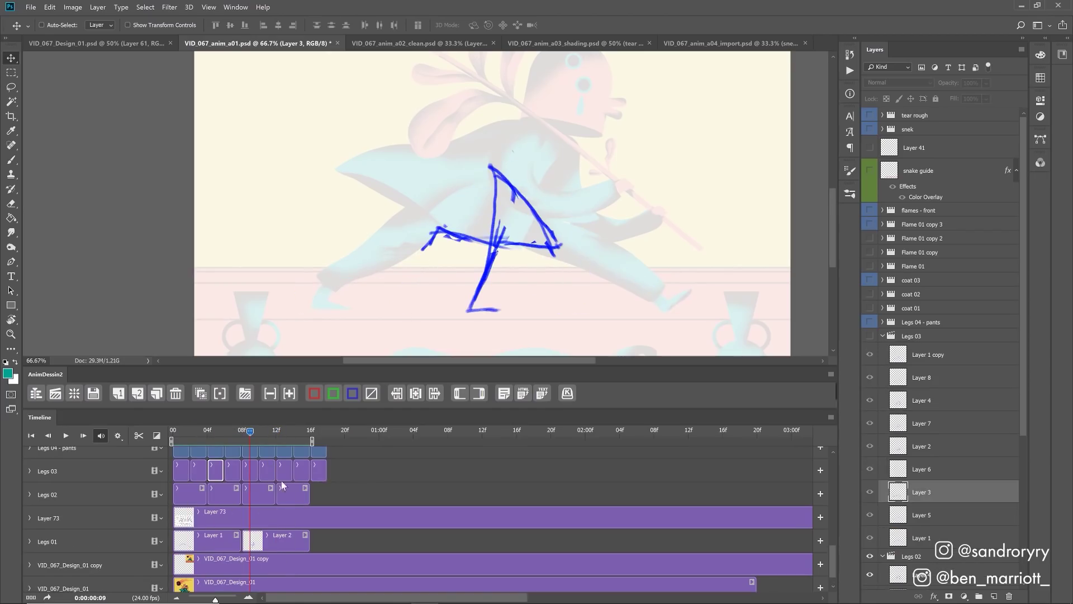
left_click(188, 469)
left_click(347, 465)
left_click(190, 433)
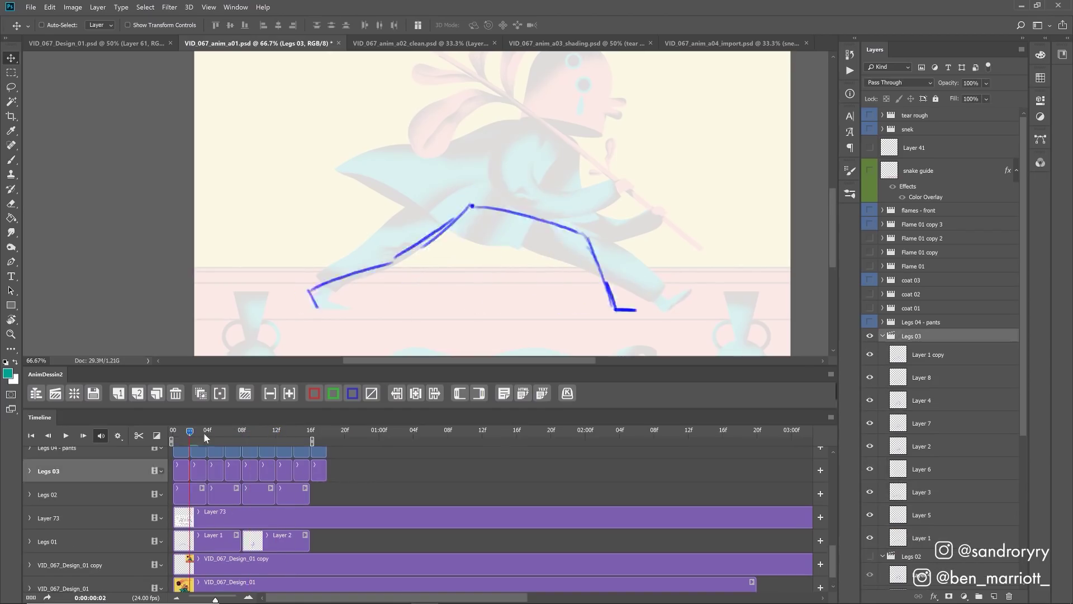
key("space")
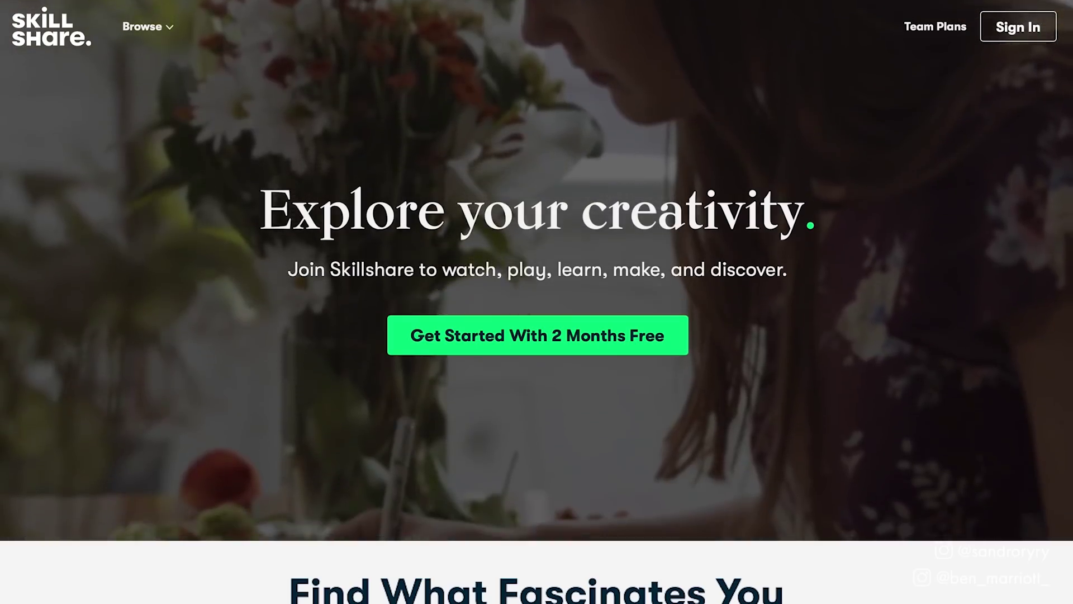
- Scroll the Skillshare home page and open the Botanical Illustration class
scroll(536, 302, "down", 6)
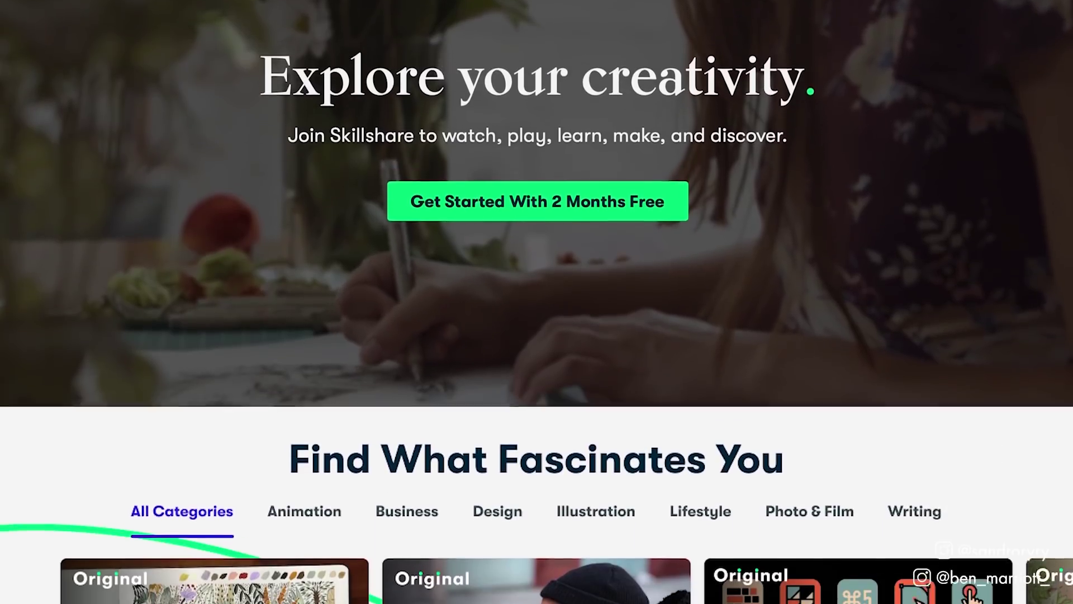
scroll(360, 430, "down", 3)
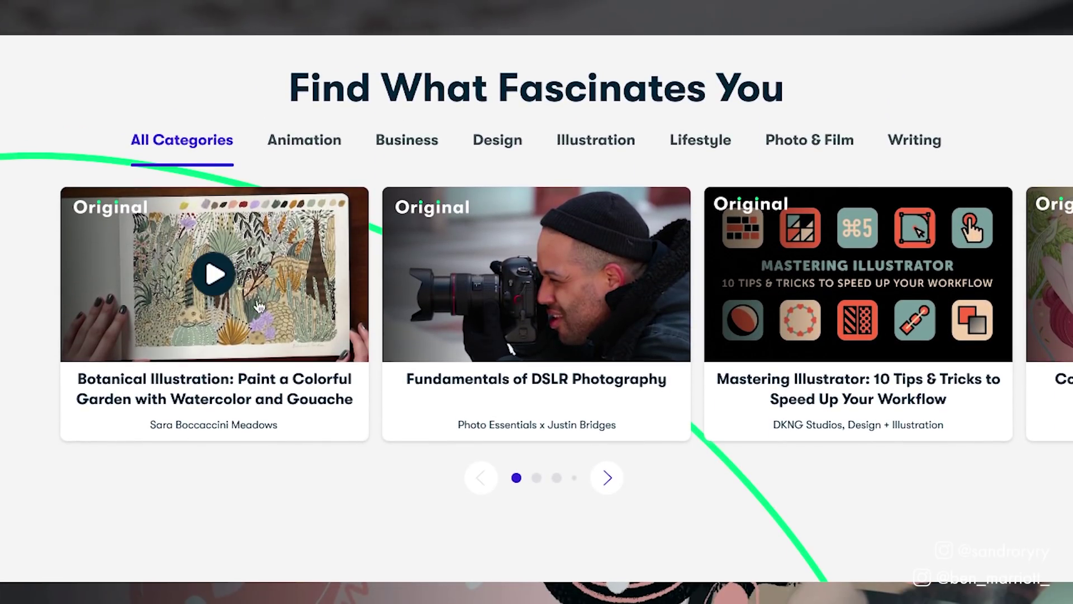
left_click(250, 294)
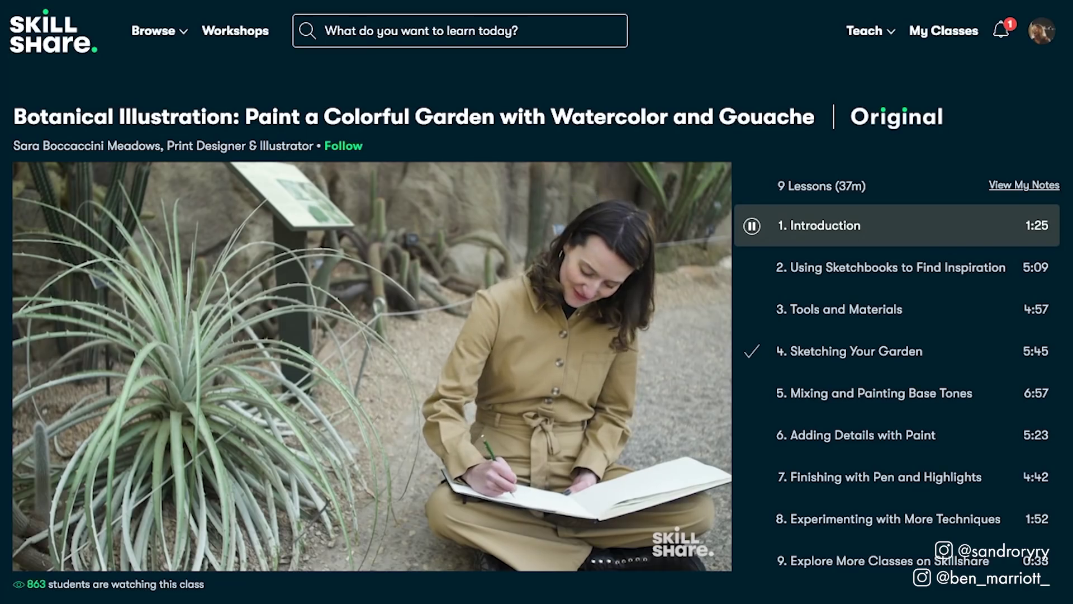
- Browse the class's Reviews, Discussions and Projects & Resources sections
scroll(537, 302, "down", 6)
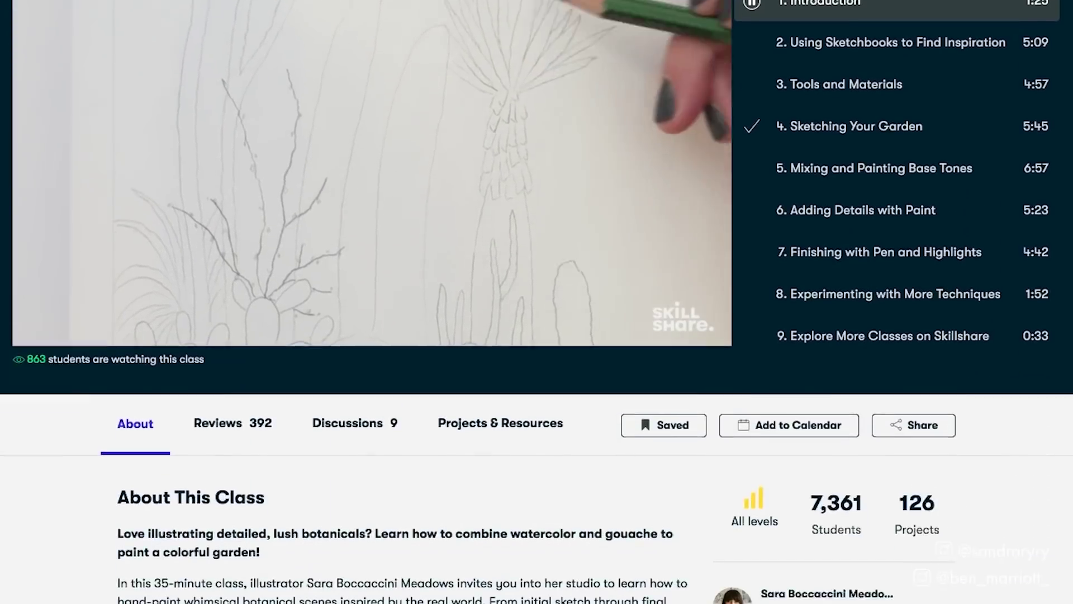
scroll(232, 211, "down", 3)
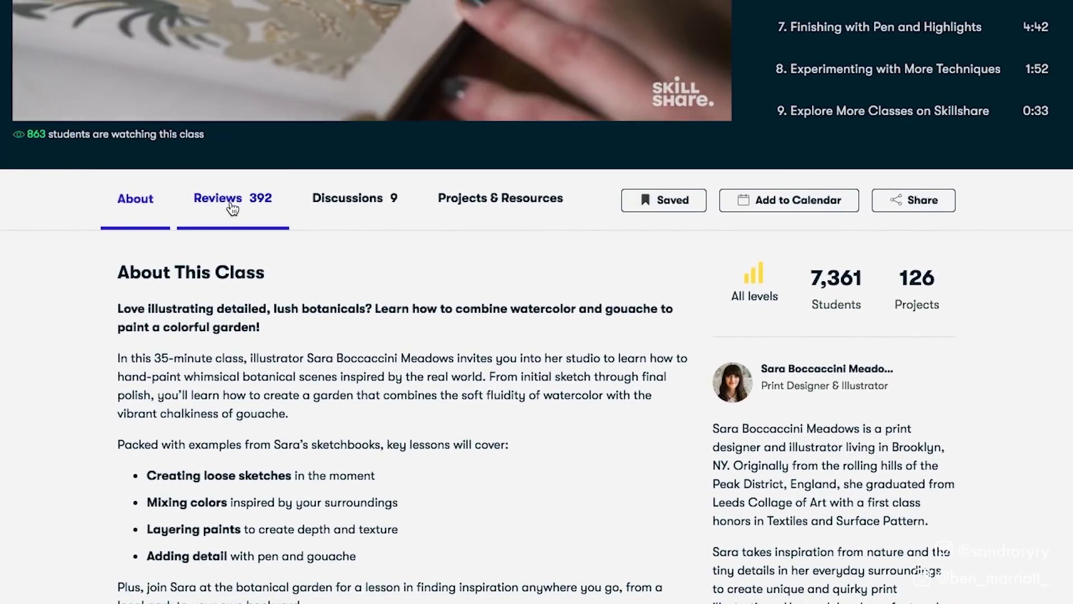
left_click(233, 208)
left_click(348, 224)
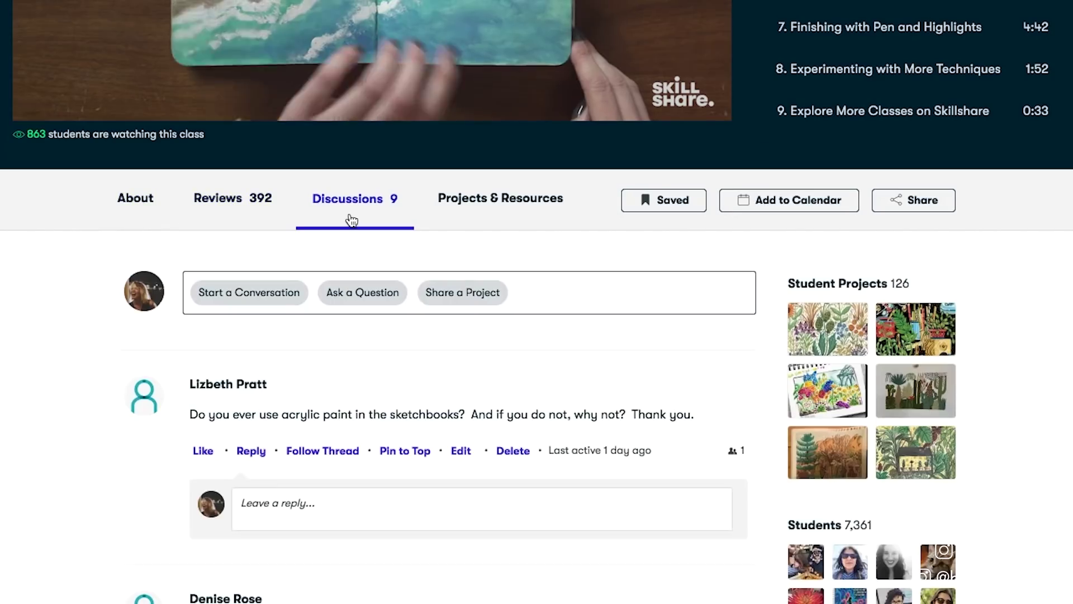
left_click(491, 218)
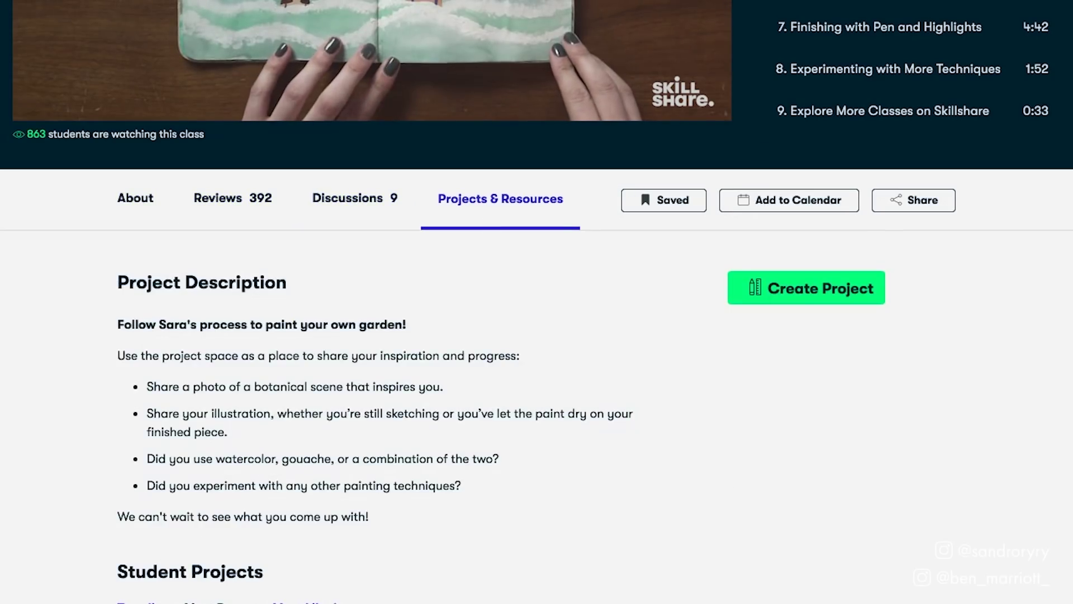
scroll(491, 218, "down", 2)
scroll(536, 302, "down", 7)
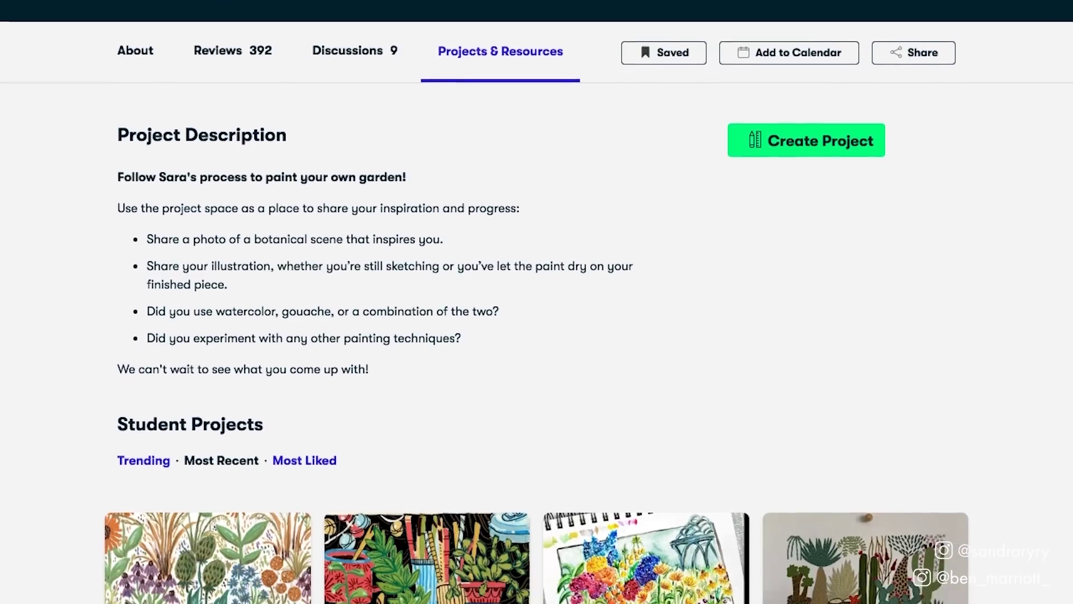
scroll(537, 301, "down", 2)
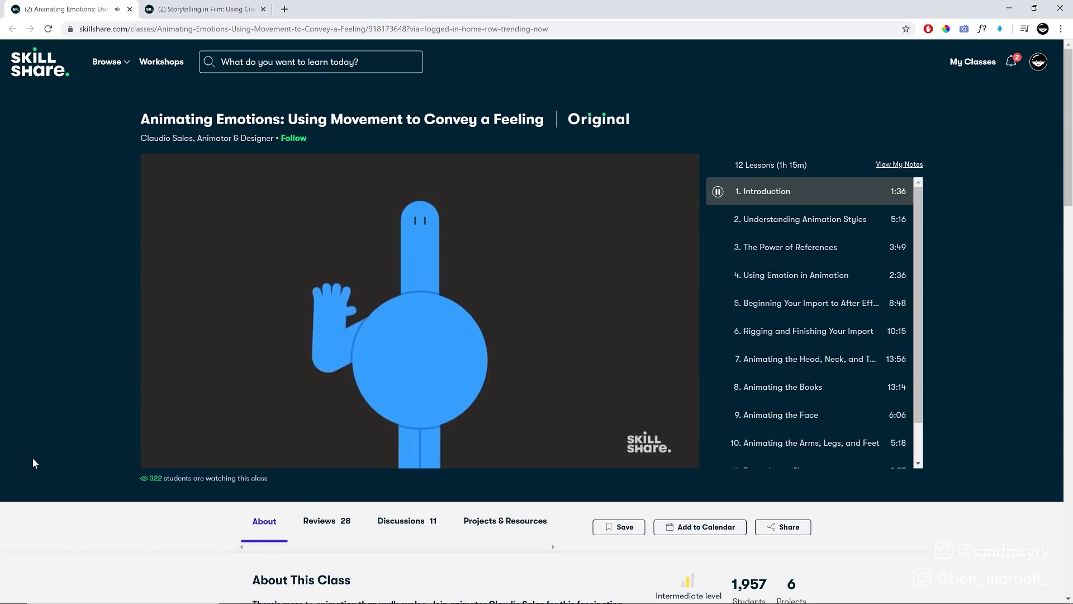
- Close the Animating Emotions class tab with Ctrl+W
key("ctrl+w")
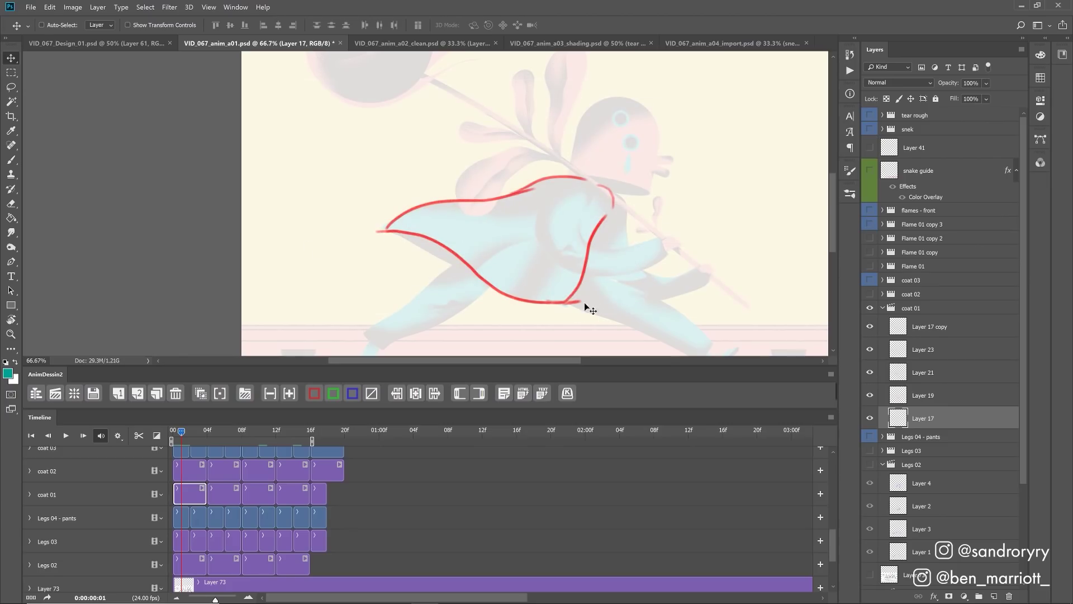
- Play the red cape and blue leg rough animation twice to review the poses
key("space")
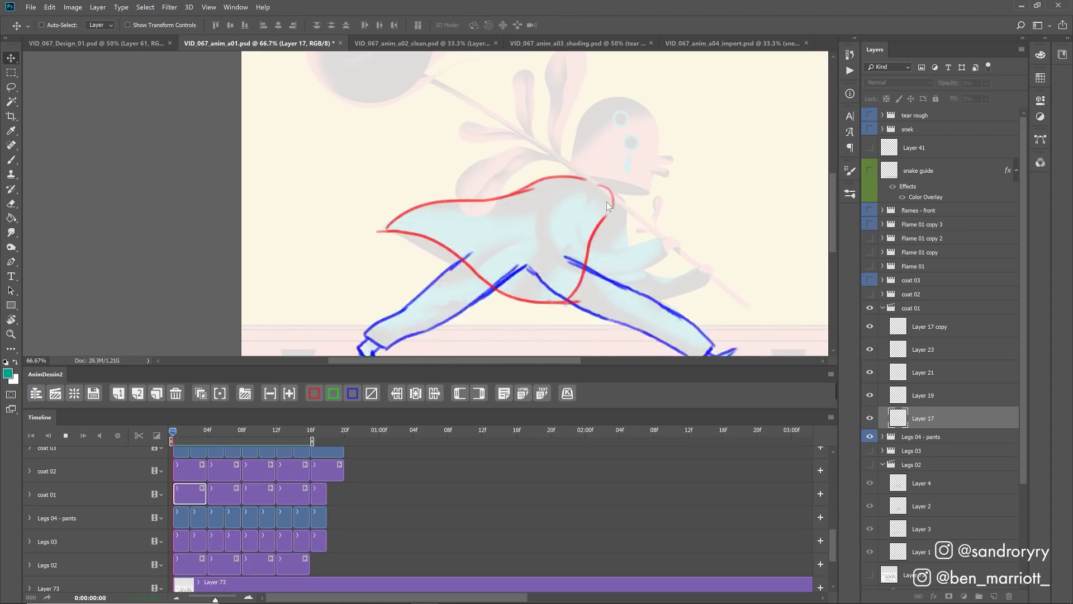
key("space")
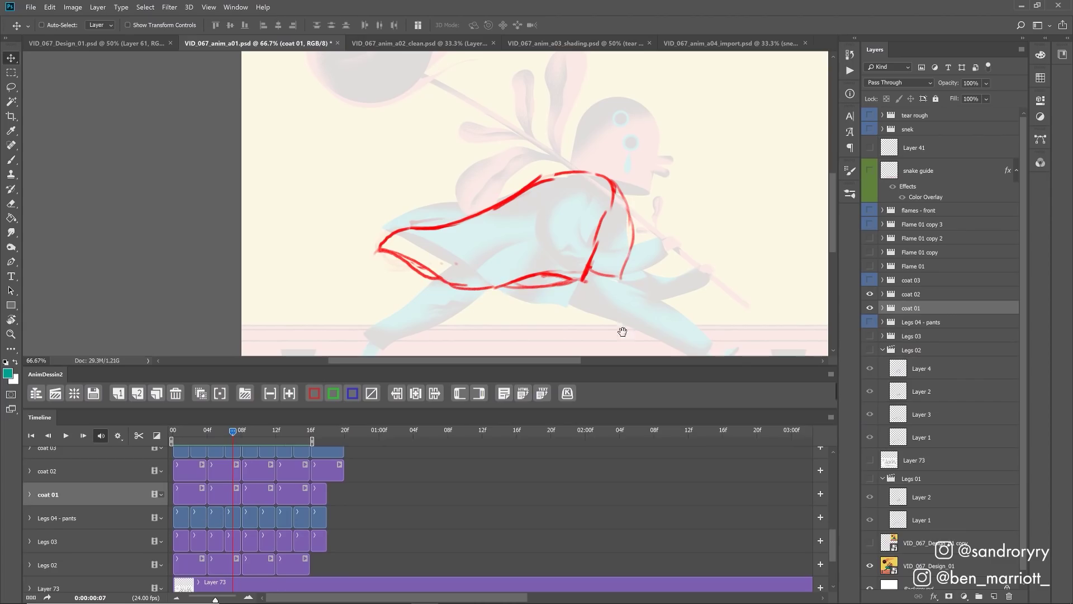
- Replay the cape animation, select the coat 03 cape sketch, then frame the flaming comet sketch
key("space")
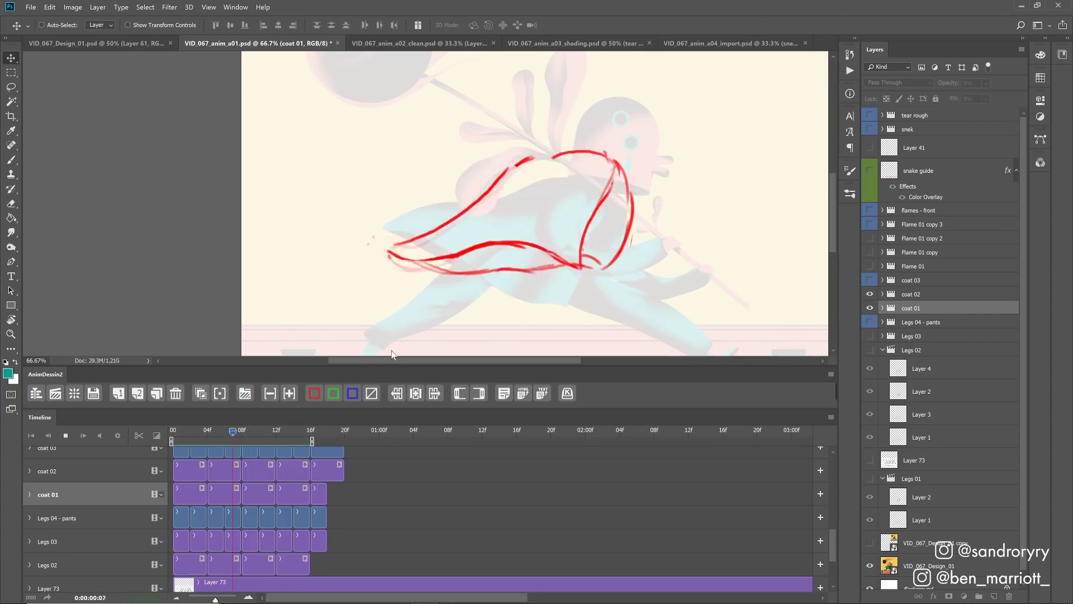
left_click(419, 211, "ctrl")
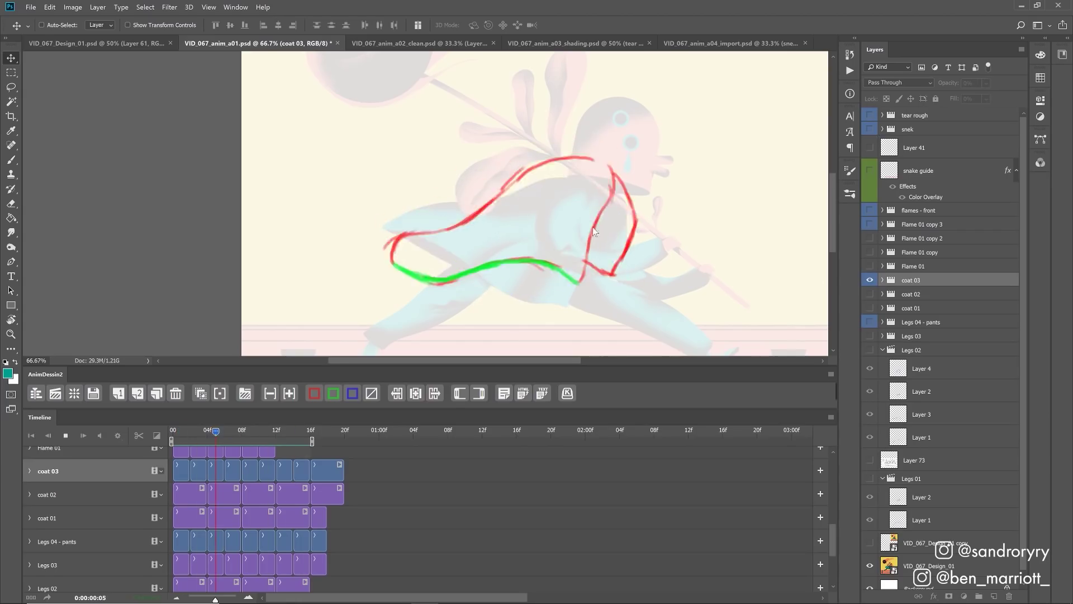
scroll(559, 235, "up", 5)
key("alt+]")
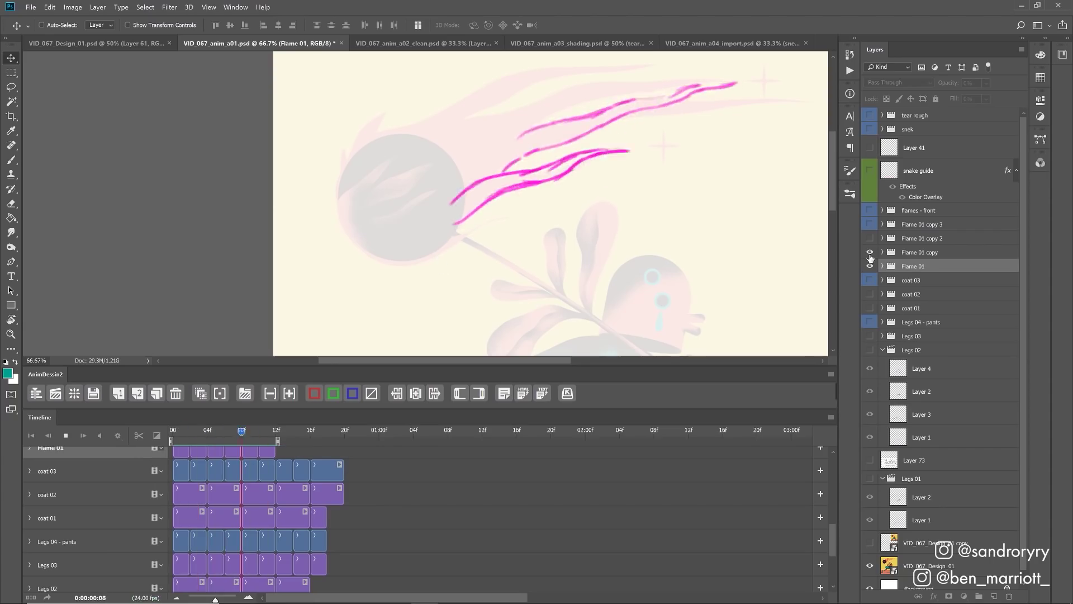
- Select Flame 01 copy 2 and make the flames - front and Flame 01 copy 3 sketches visible
left_click(922, 238)
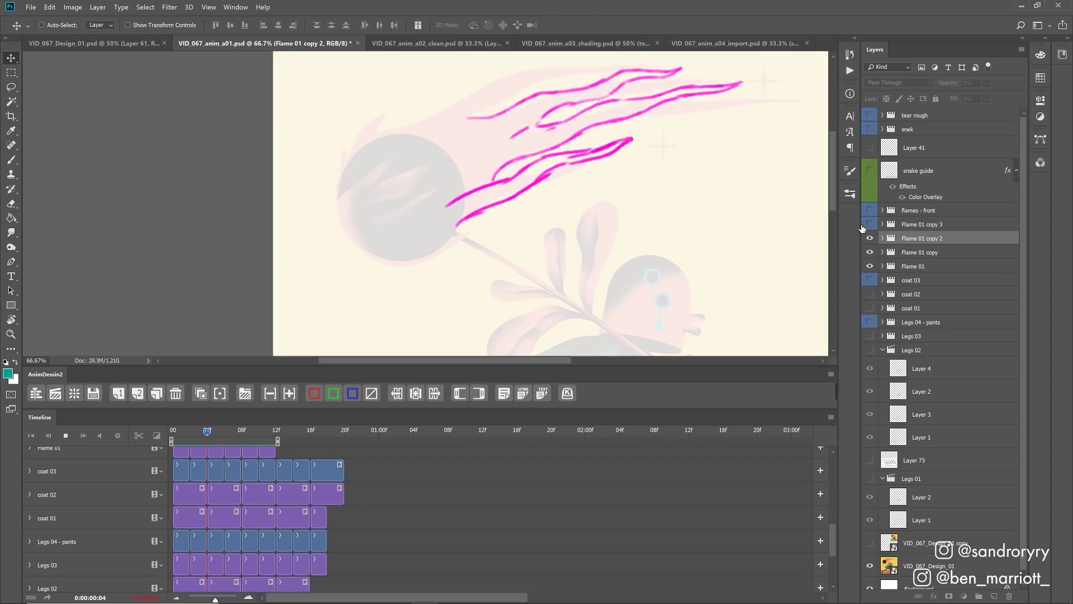
left_click_drag(870, 210, 870, 224)
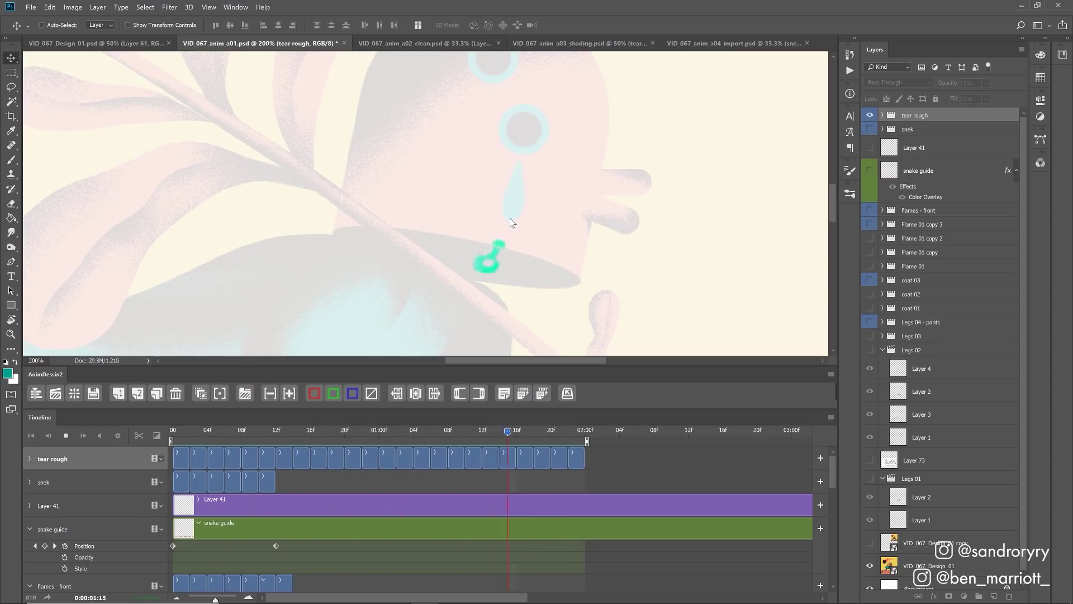
key("space")
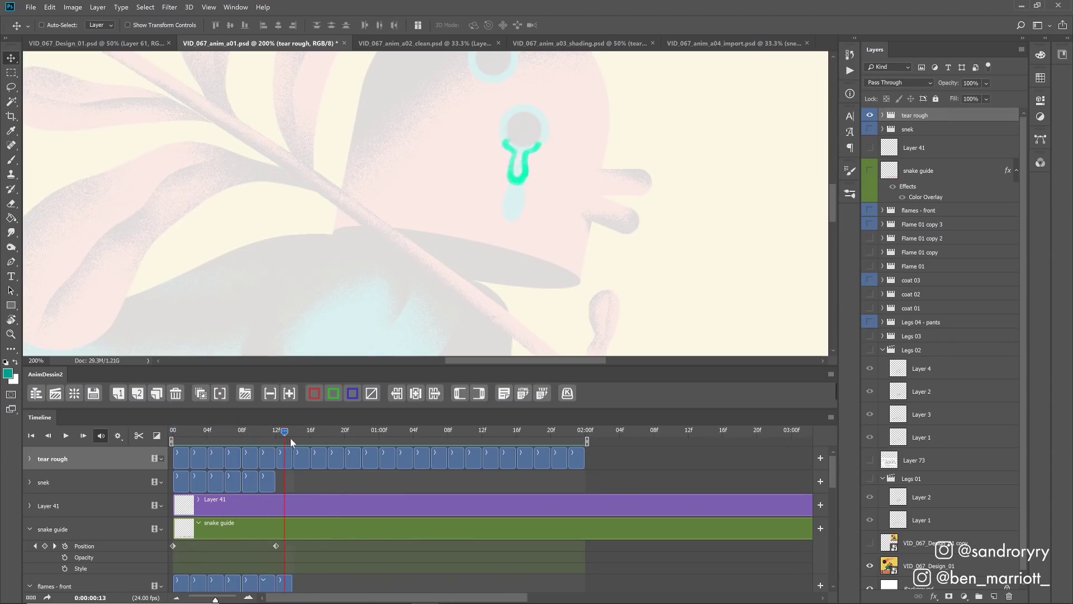
key("space")
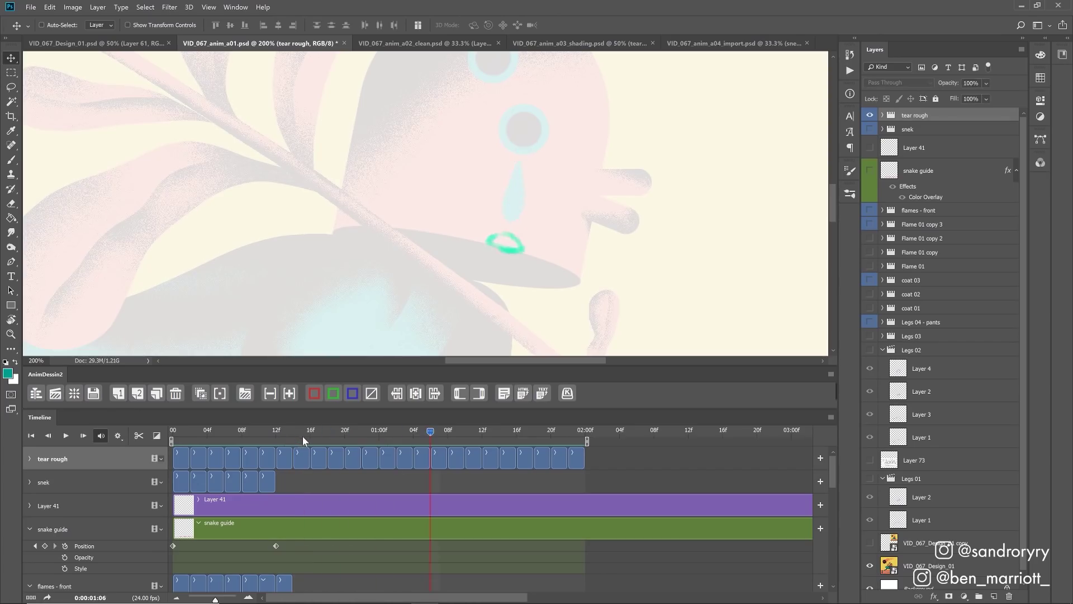
left_click_drag(376, 441, 426, 439)
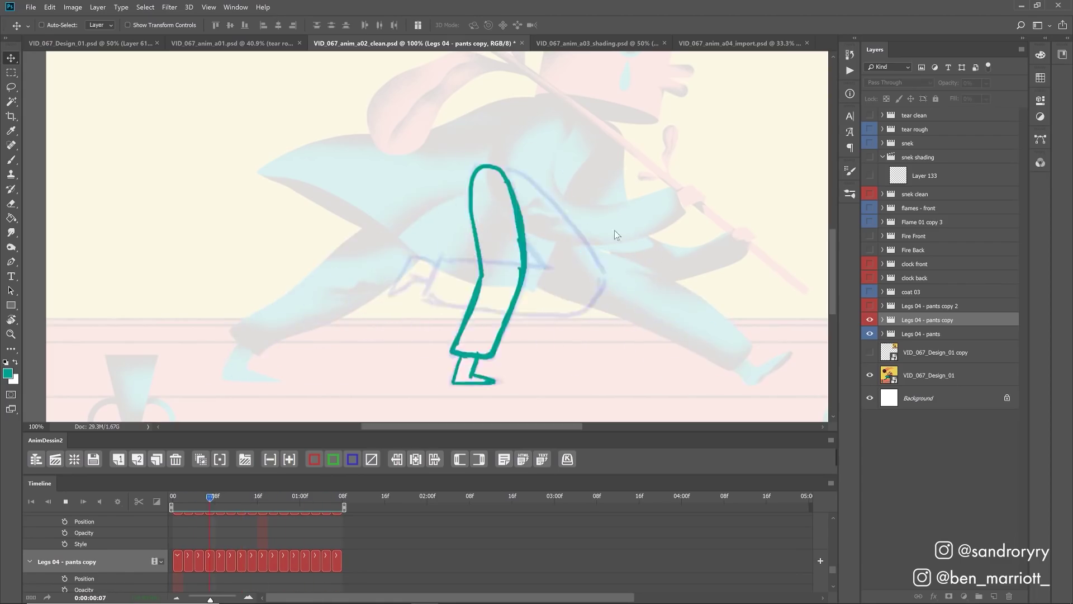
- Show and play the filled teal Legs 04 - pants copy 2 layer, then switch to anim_a03_shading
key("F5")
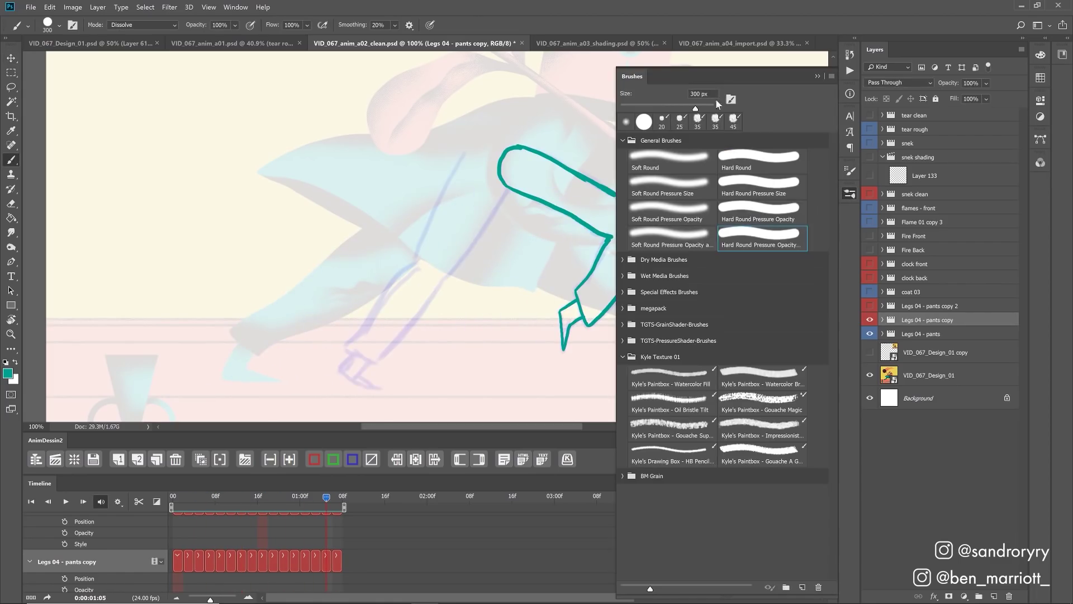
key("F5")
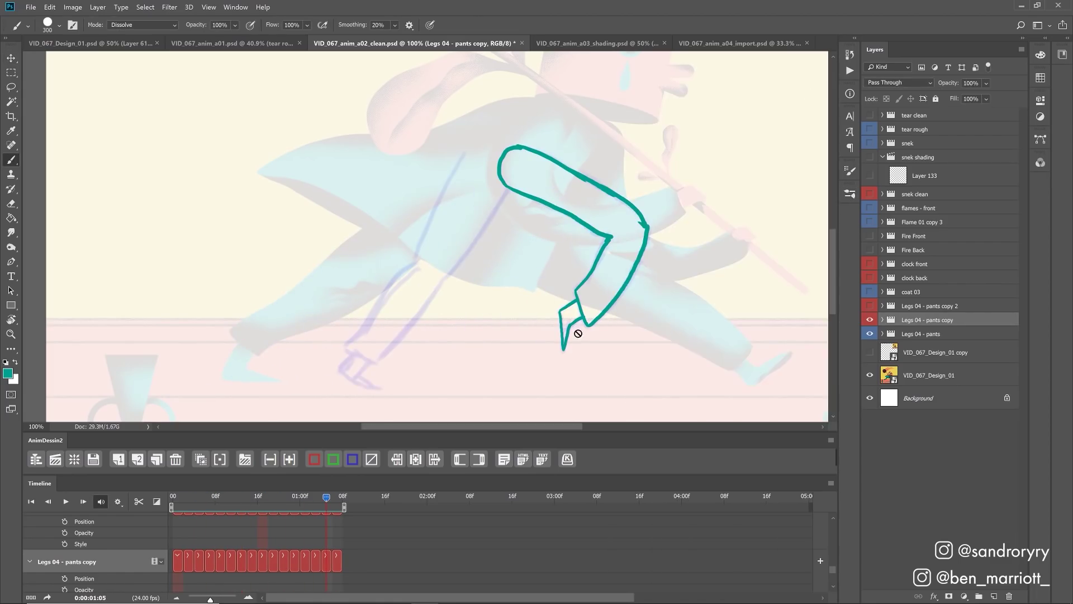
key("space")
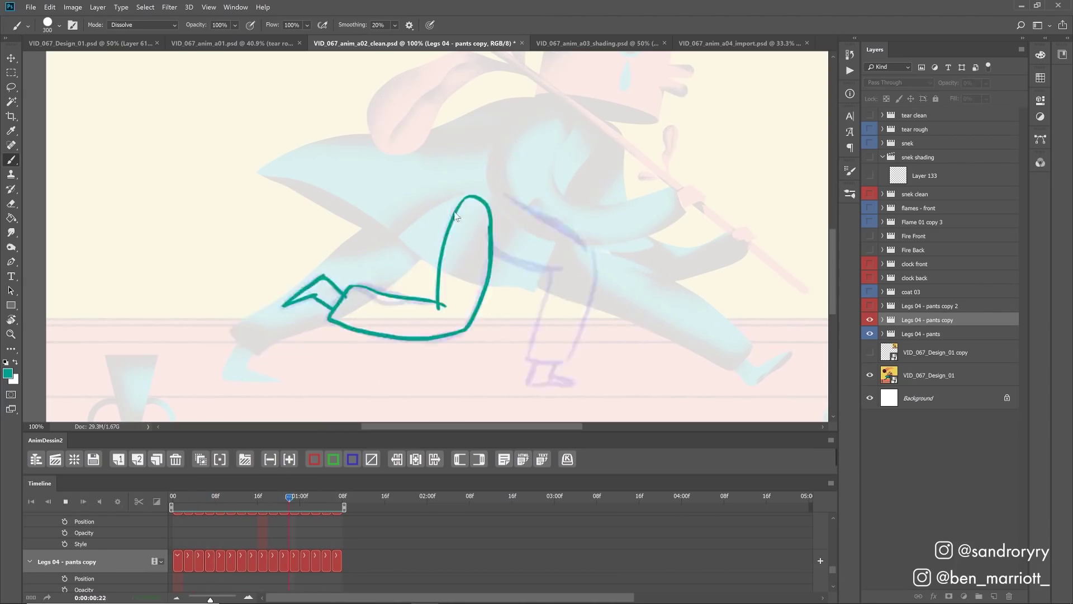
key("space")
left_click(870, 306)
left_click(908, 307)
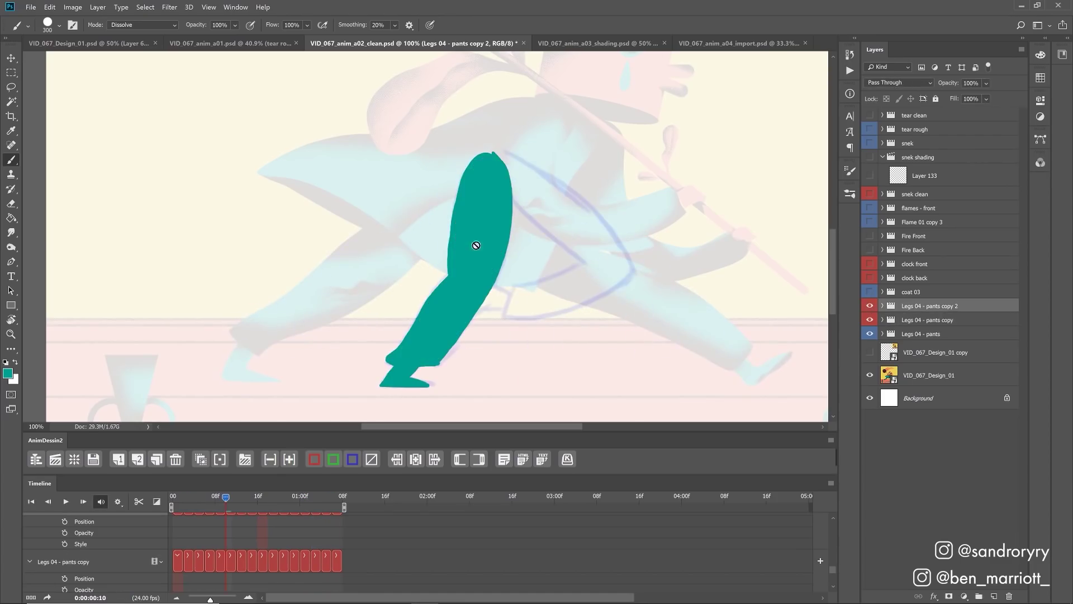
key("space")
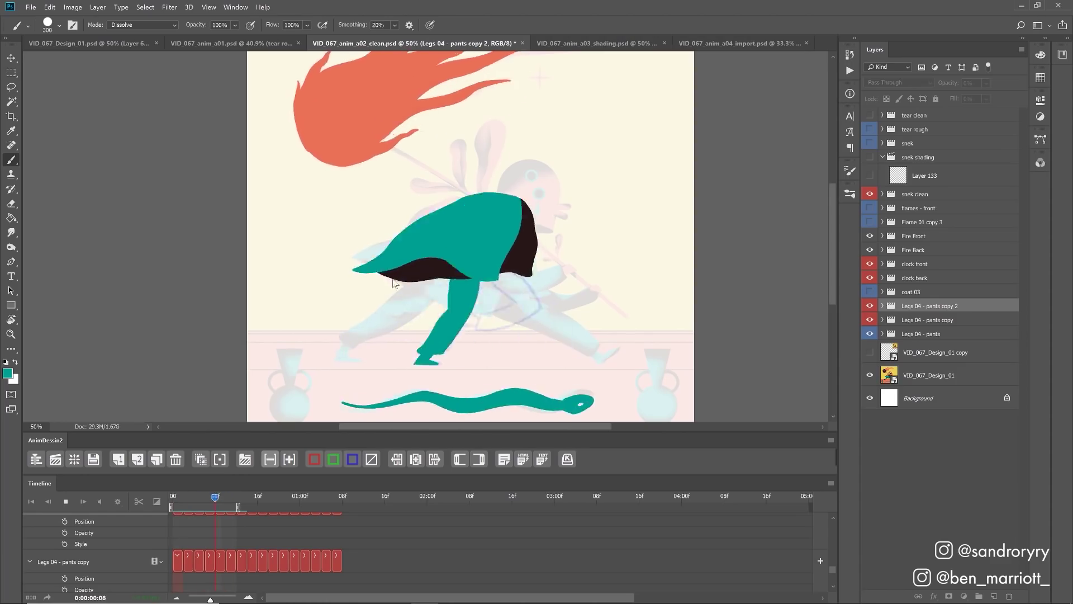
key("ctrl+Tab")
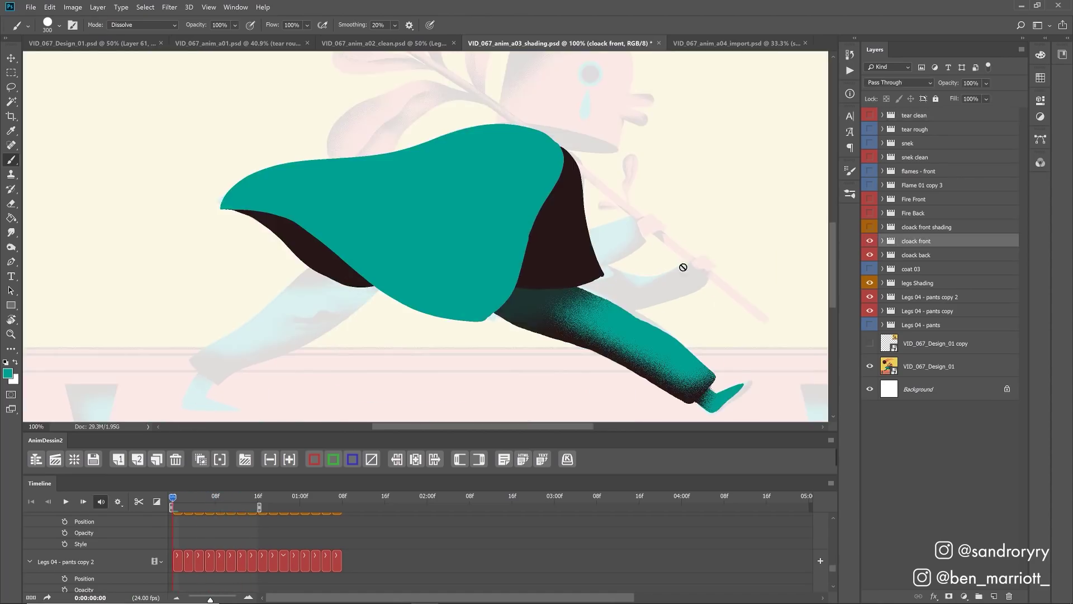
- Duplicate the cloack front group and select Layer 89 inside the copy
right_click(940, 243)
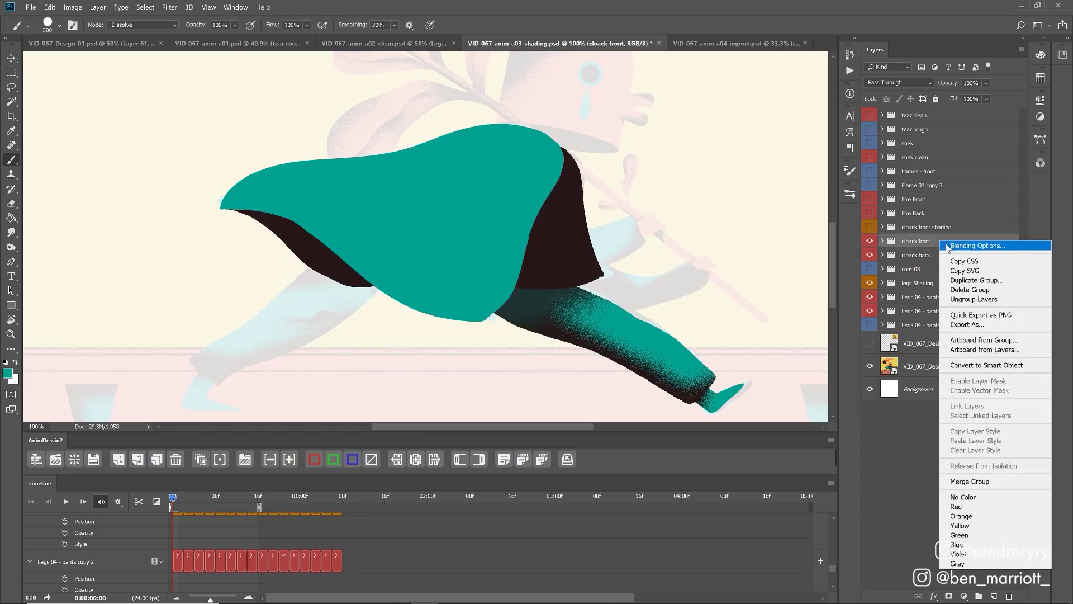
left_click(975, 280)
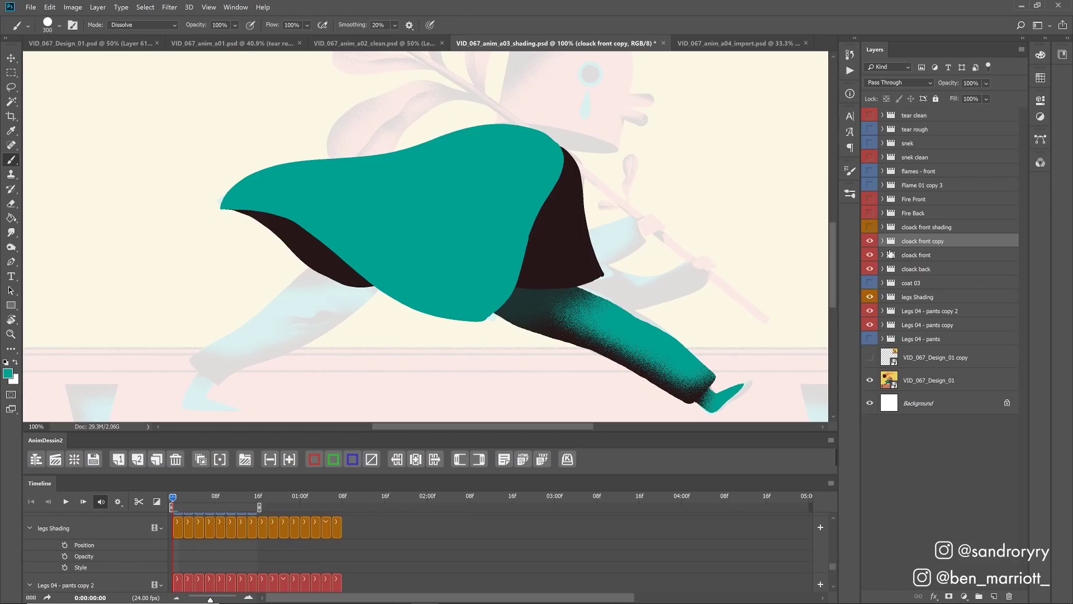
left_click(883, 241)
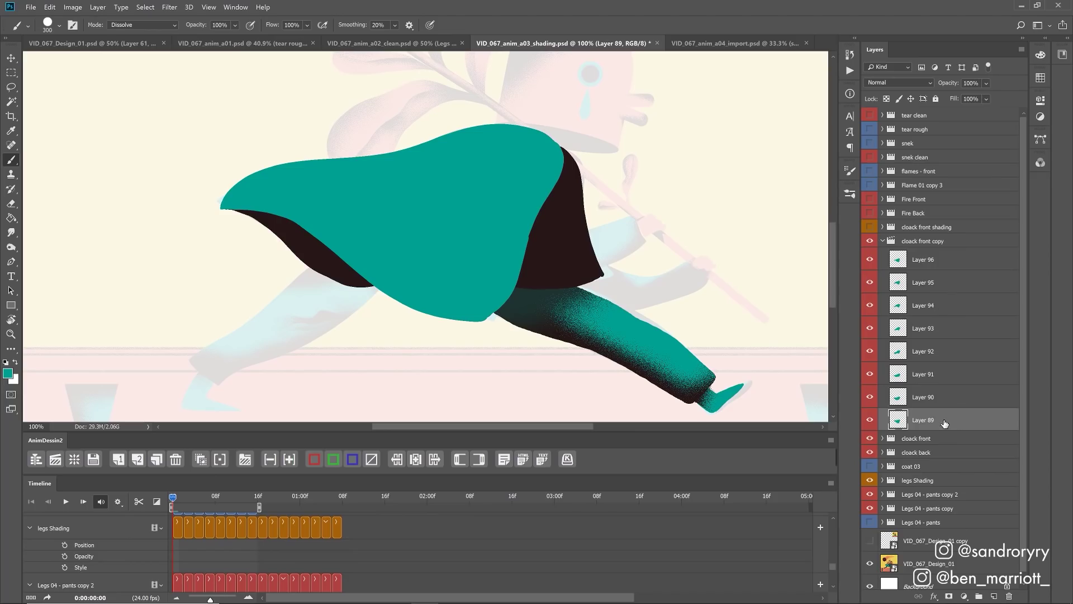
- Test a dark Soft Round brush stroke across the cloak, then undo it
left_click(849, 194)
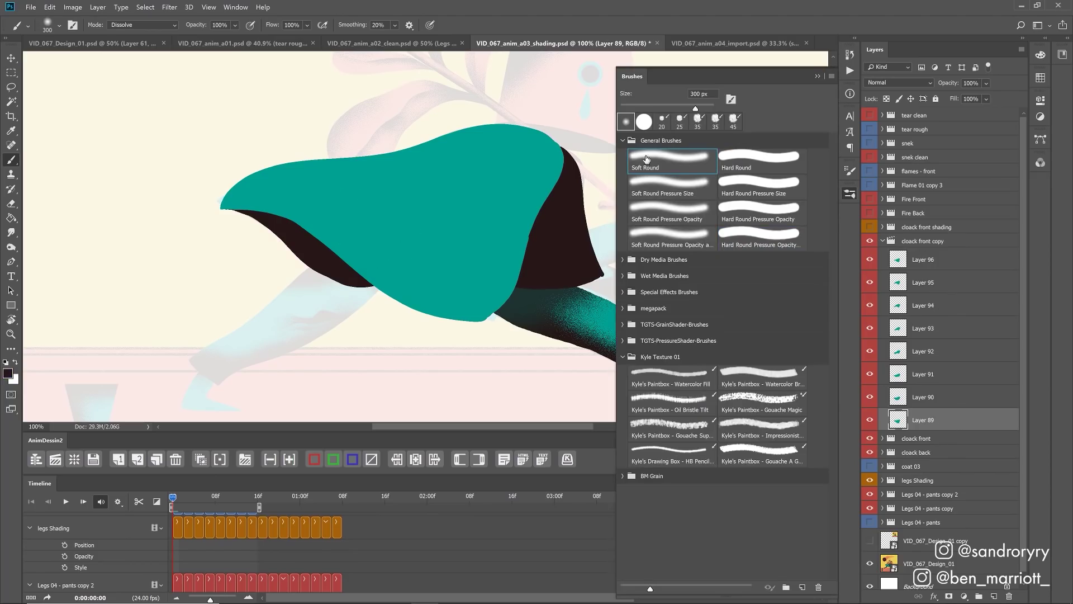
left_click(817, 76)
key("shift+alt+n")
mouse_move(391, 184)
left_mouse_down()
mouse_move(439, 201)
mouse_move(654, 168)
mouse_move(702, 192)
mouse_move(721, 179)
left_mouse_up()
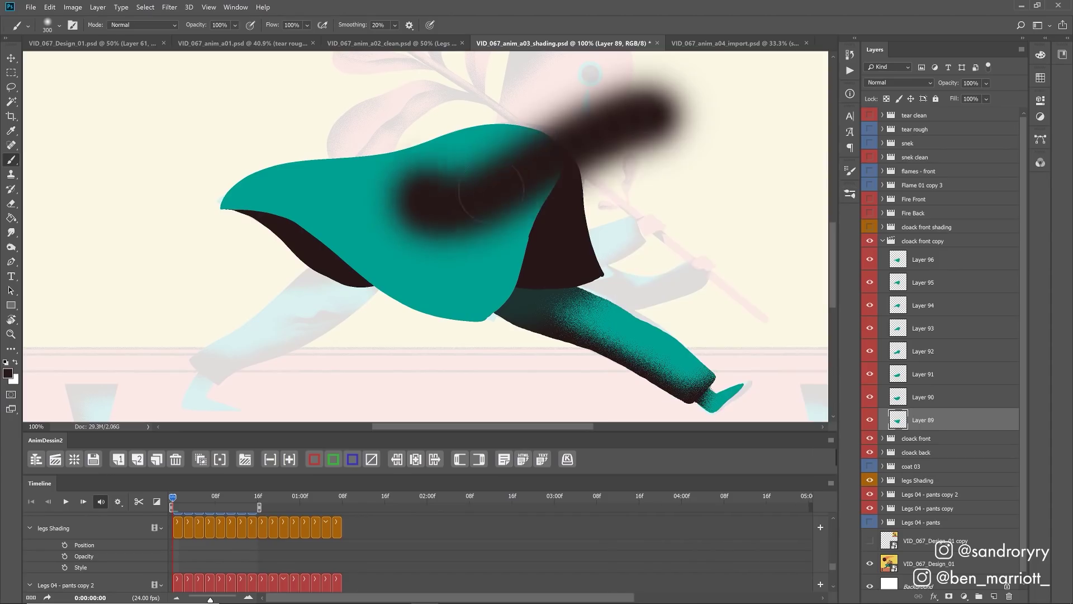
key("ctrl+z")
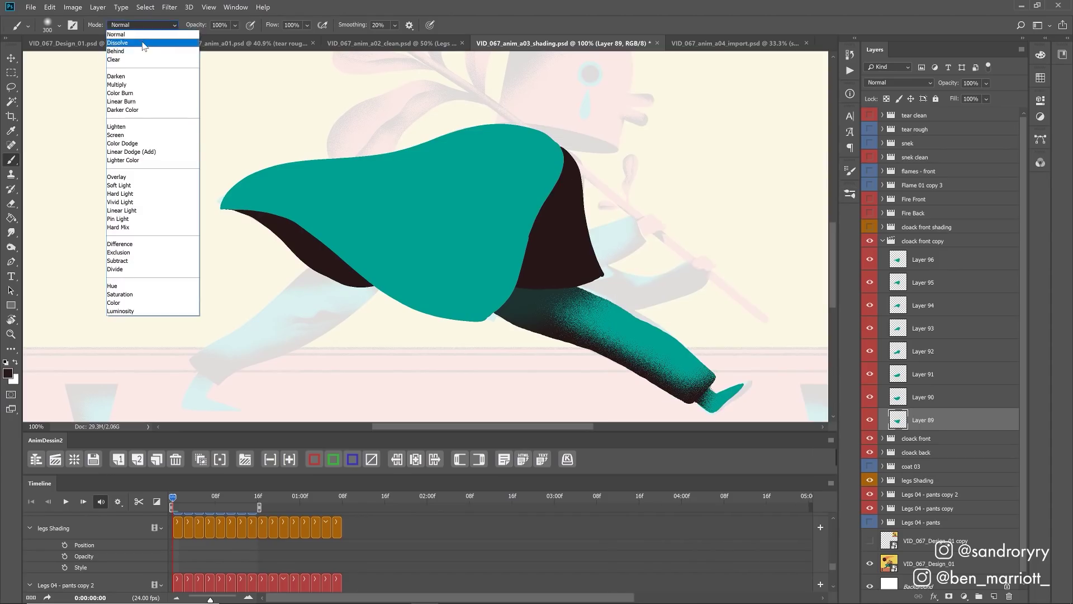
- Set the brush to Dissolve mode and try dark dithered strokes on the cloak, undoing them
left_click(145, 46)
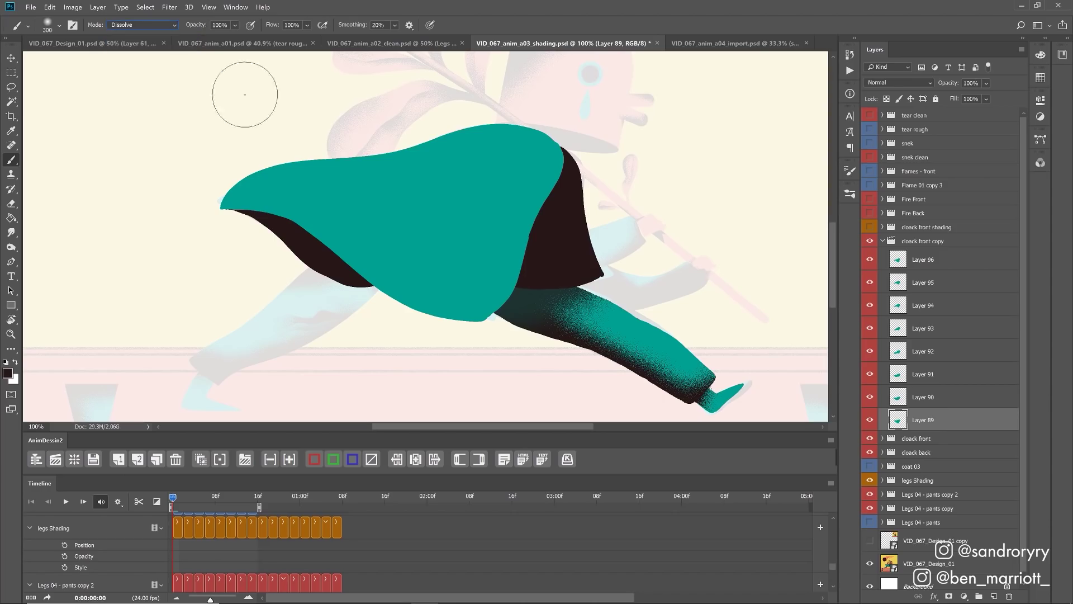
mouse_move(242, 96)
left_mouse_down()
mouse_move(721, 179)
mouse_move(347, 140)
mouse_move(681, 178)
mouse_move(520, 120)
left_mouse_up()
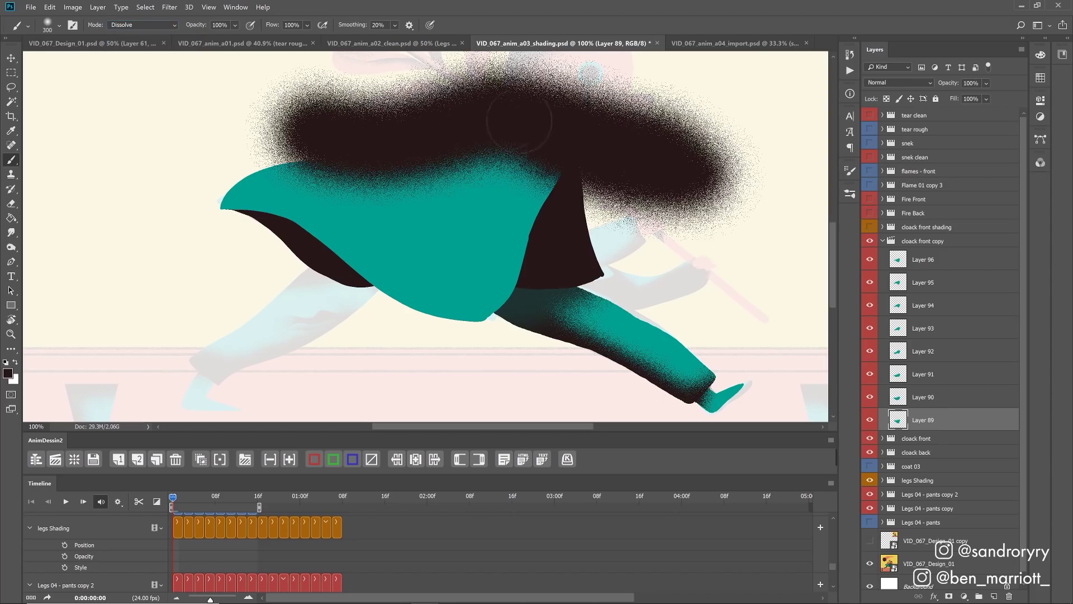
key("ctrl+z")
key("ctrl+z")
key("ctrl+z")
key("ctrl+z")
key("ctrl+z")
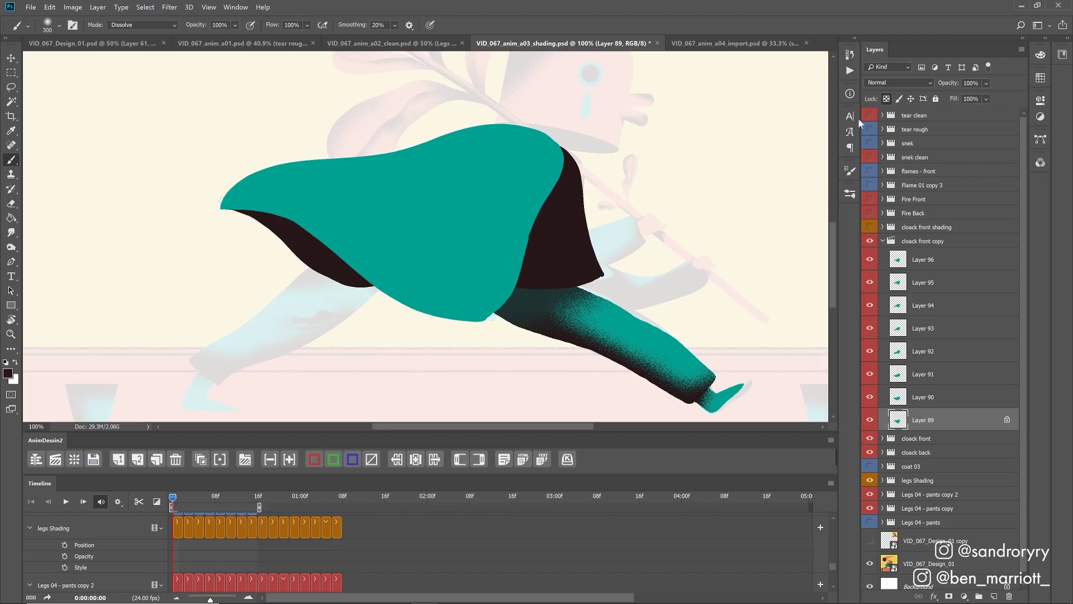
mouse_move(553, 162)
left_mouse_down()
mouse_move(481, 196)
mouse_move(577, 183)
left_mouse_up()
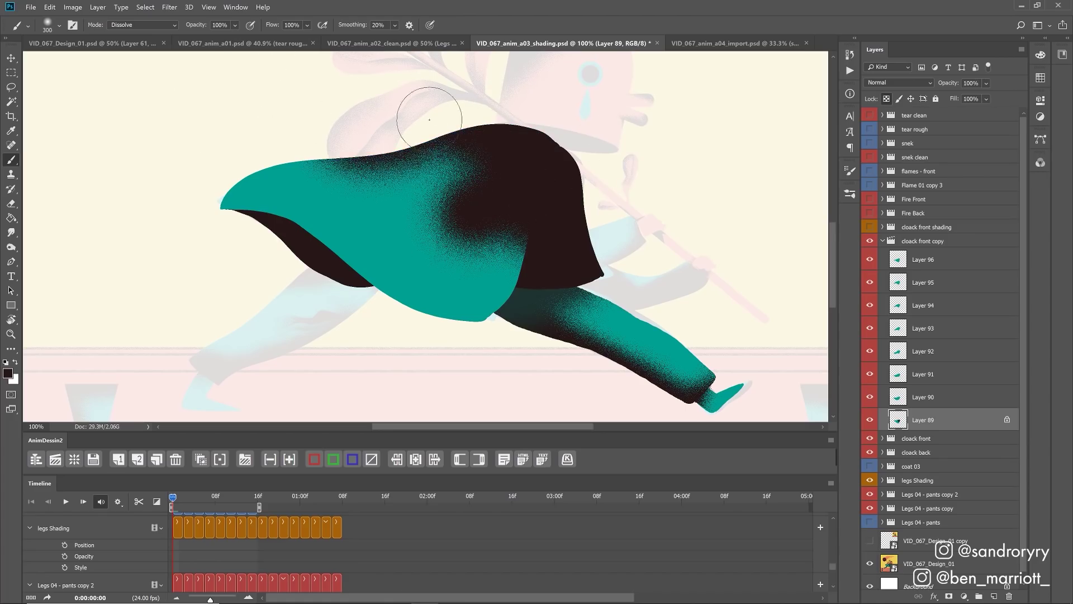
key("ctrl+z")
- Paint dithered shading along the cloak's top edge and through its centre, then play the animation
left_click_drag(430, 137, 572, 125)
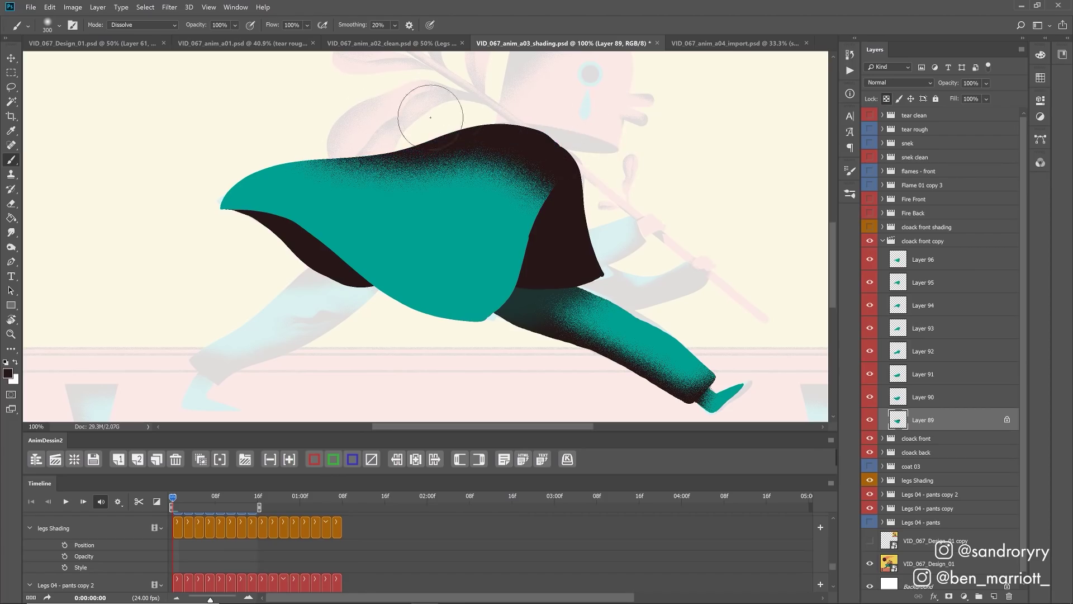
mouse_move(439, 248)
left_mouse_down()
mouse_move(382, 275)
mouse_move(411, 285)
mouse_move(435, 265)
mouse_move(357, 277)
mouse_move(294, 222)
left_mouse_up()
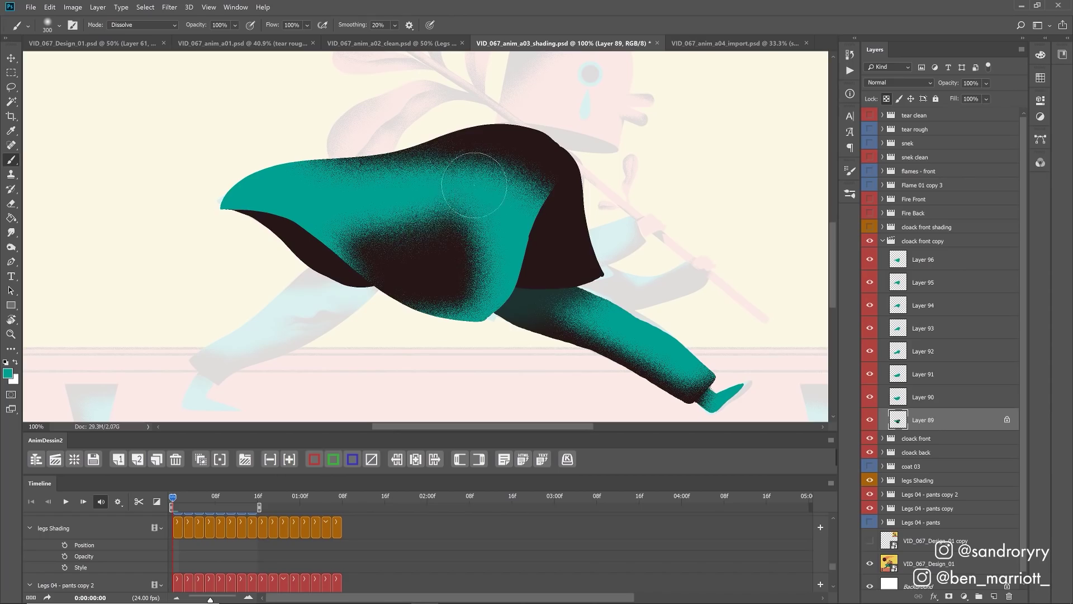
key("space")
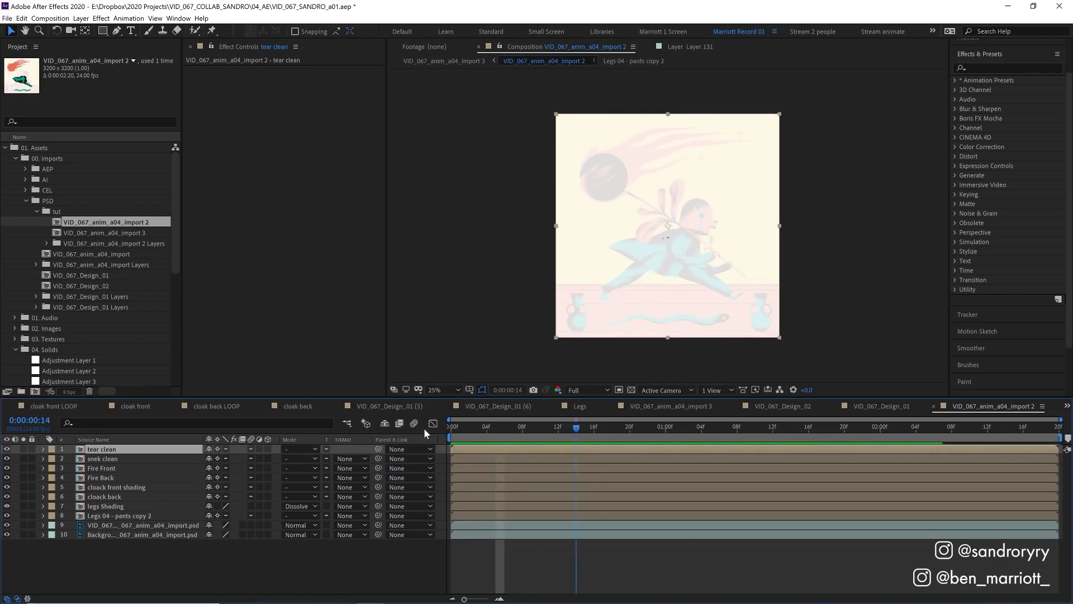
- Stop the VID_067_anim_a04_import 2 preview and return to frame 0
key("space")
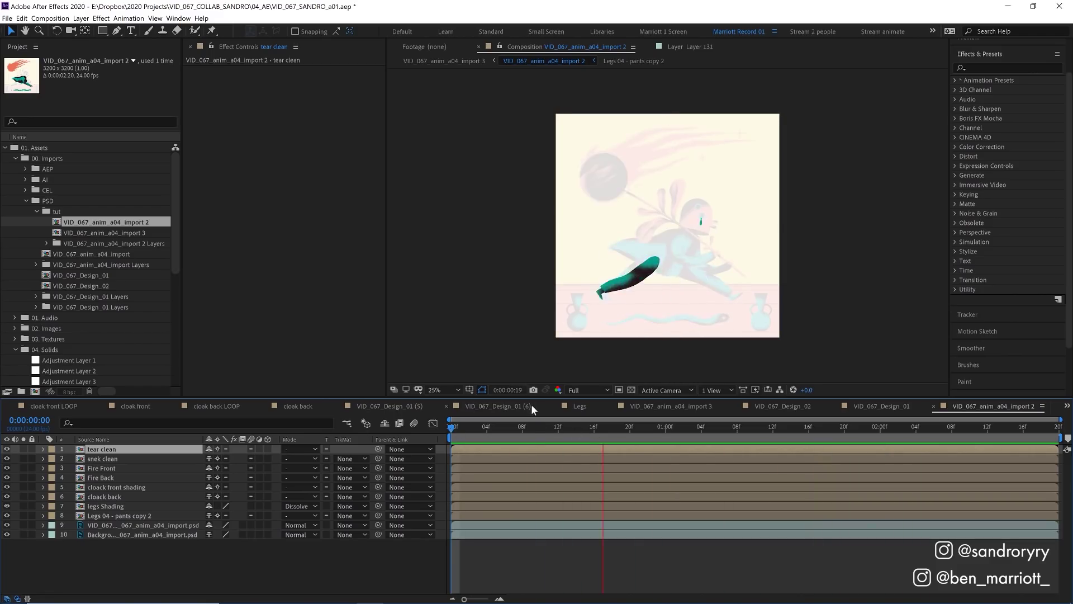
- In the Fire Front composition, duplicate all six flame frame layers and shift the copies to start at 12f
double_click(102, 468)
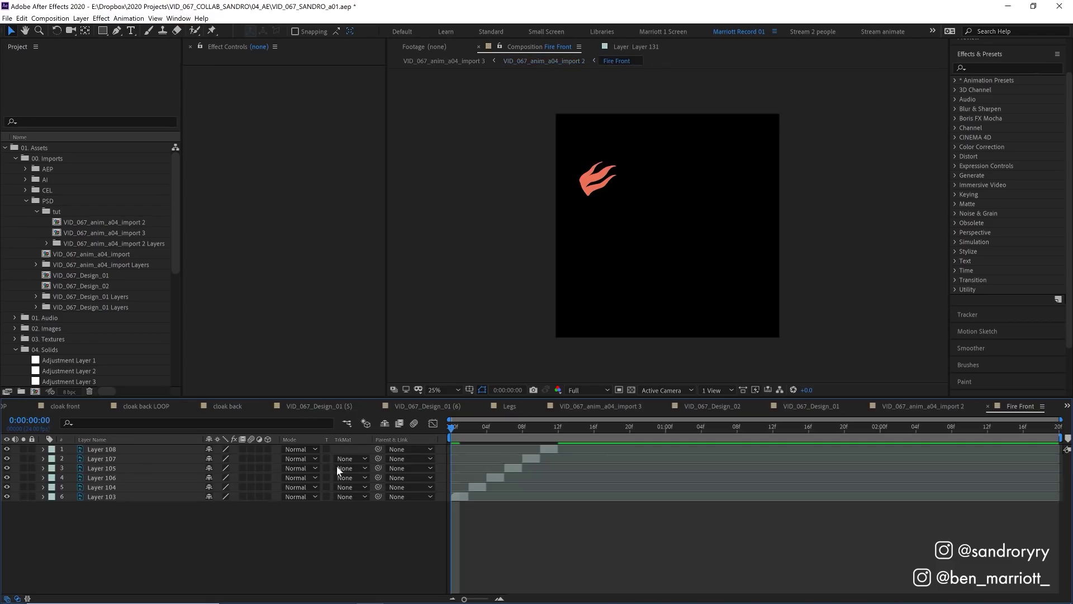
key("ctrl+a")
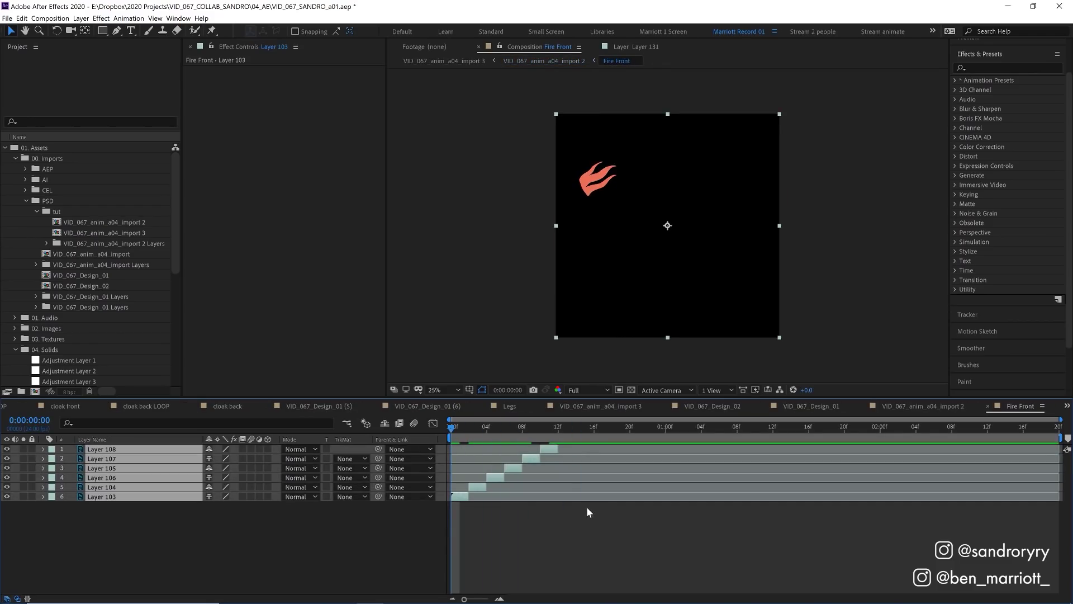
key("ctrl+d")
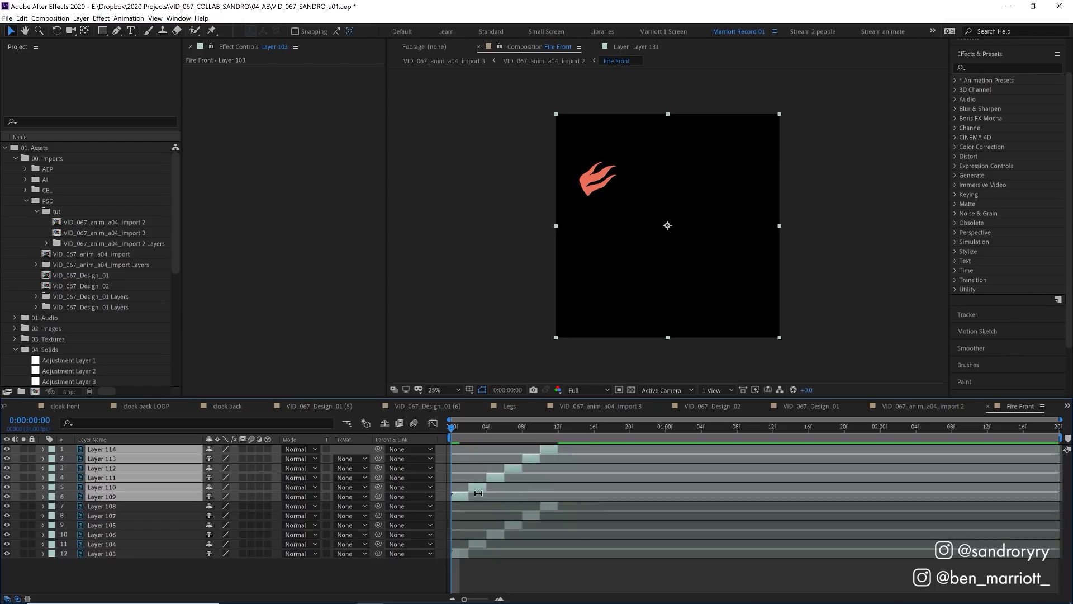
left_click_drag(462, 492, 561, 500)
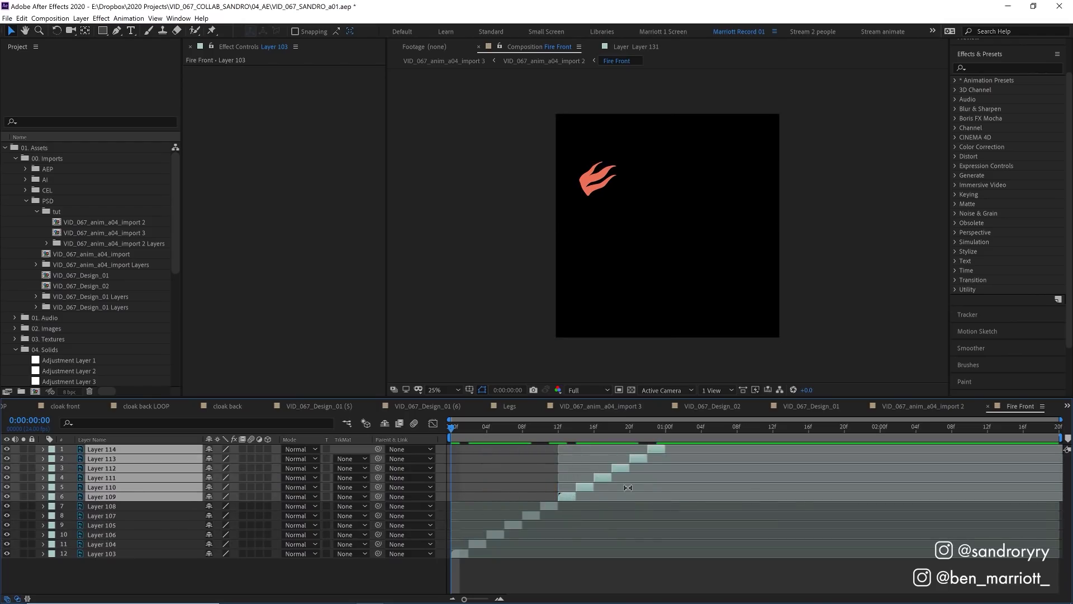
- Duplicate the flames again, move Layers 109–120 later in time, and check frame 3
key("ctrl+d")
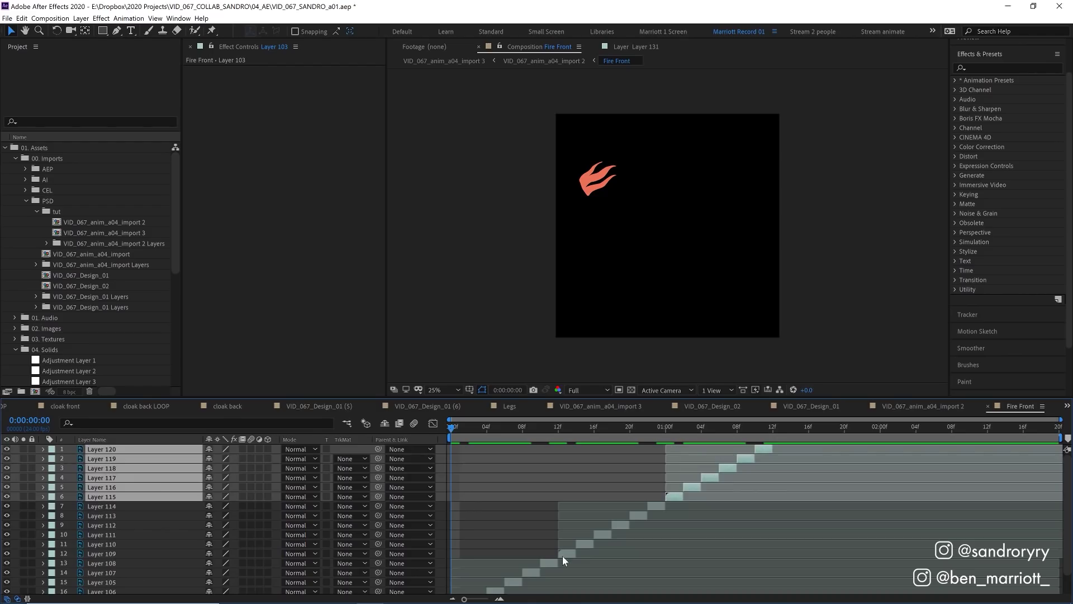
left_click(563, 555)
left_click(768, 449, "shift")
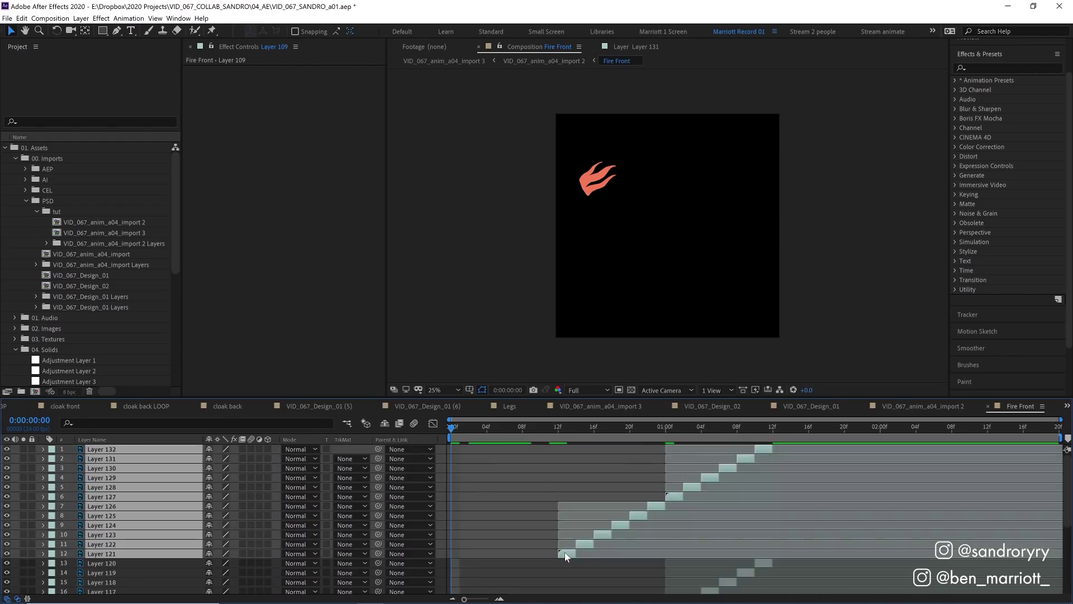
left_click_drag(565, 551, 787, 558)
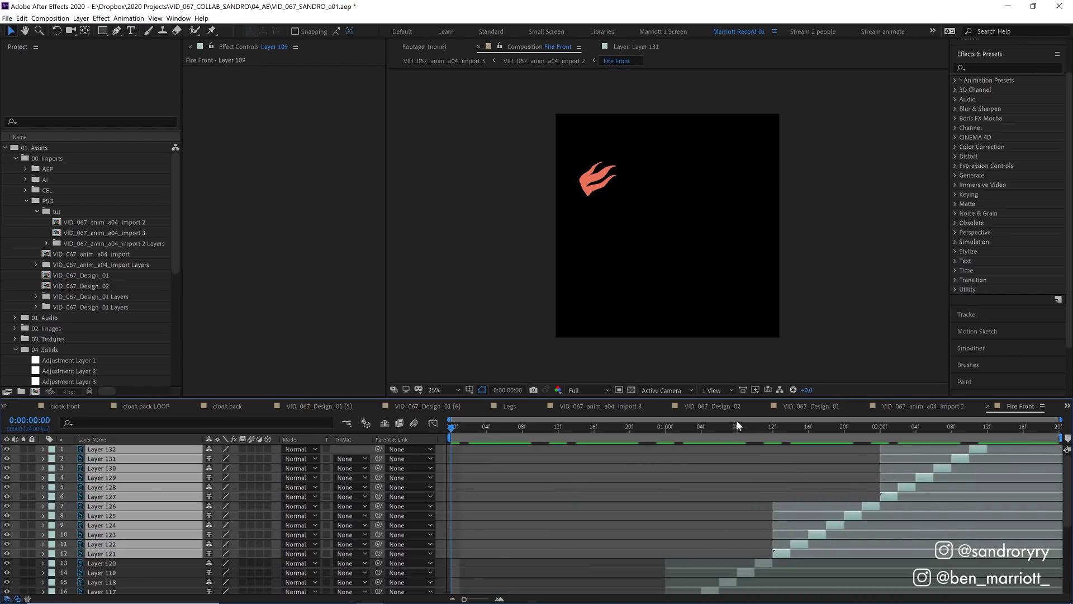
left_click_drag(683, 425, 478, 425)
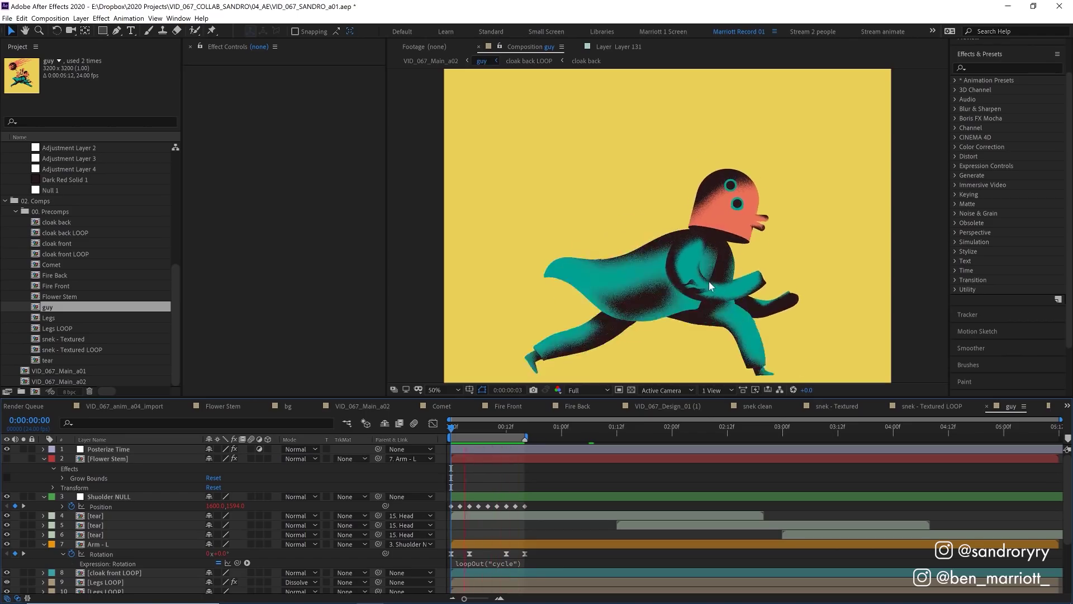
- Turn on the Flower Stem layer in the guy comp and open its precomposition
scroll(749, 213, "up", 2)
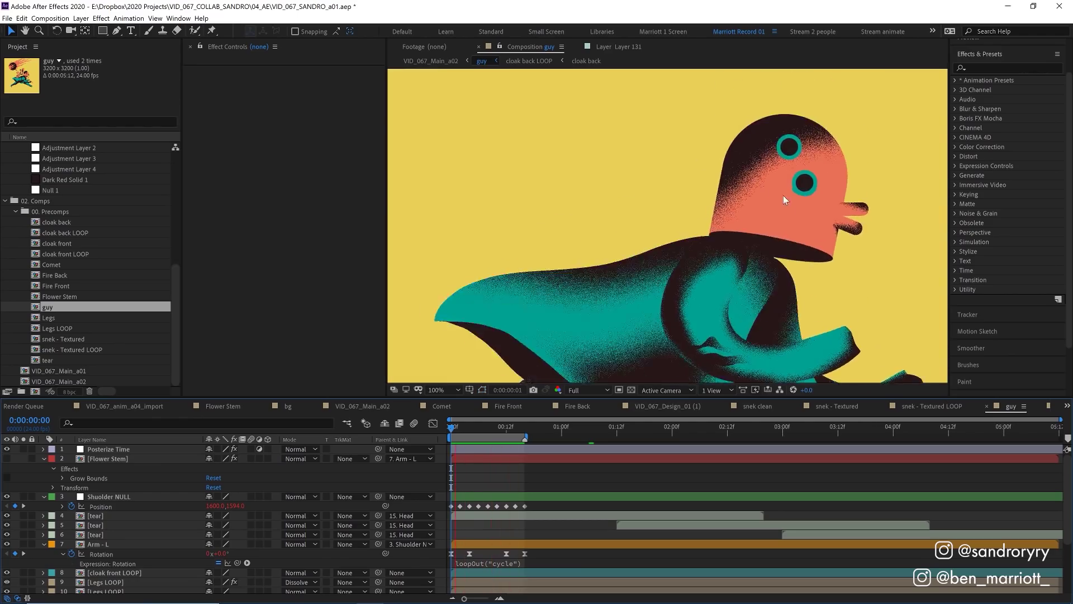
scroll(773, 219, "down", 2)
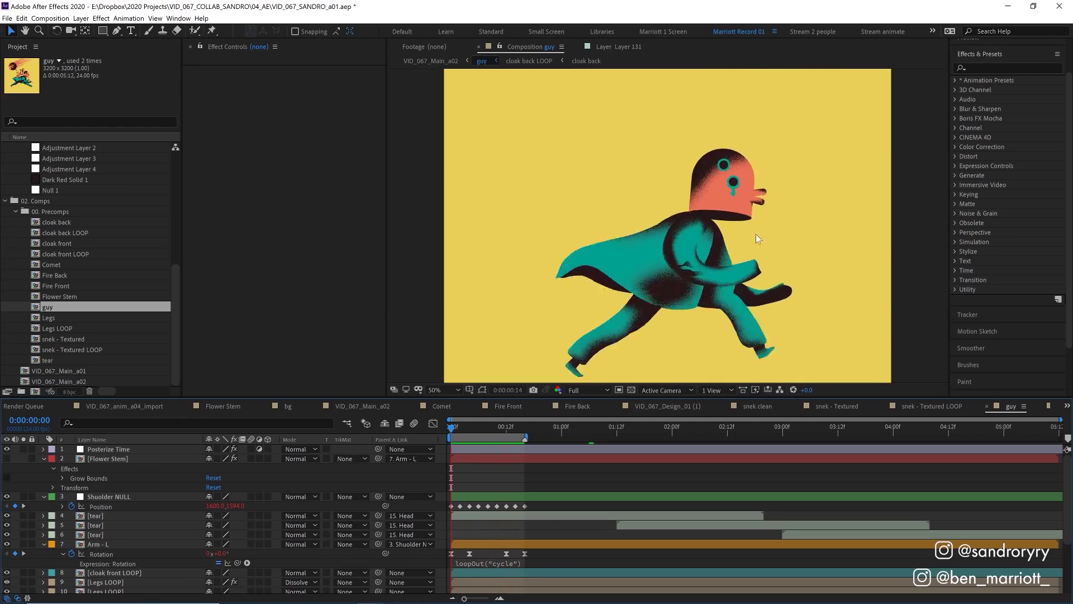
left_click(7, 459)
left_click(107, 458)
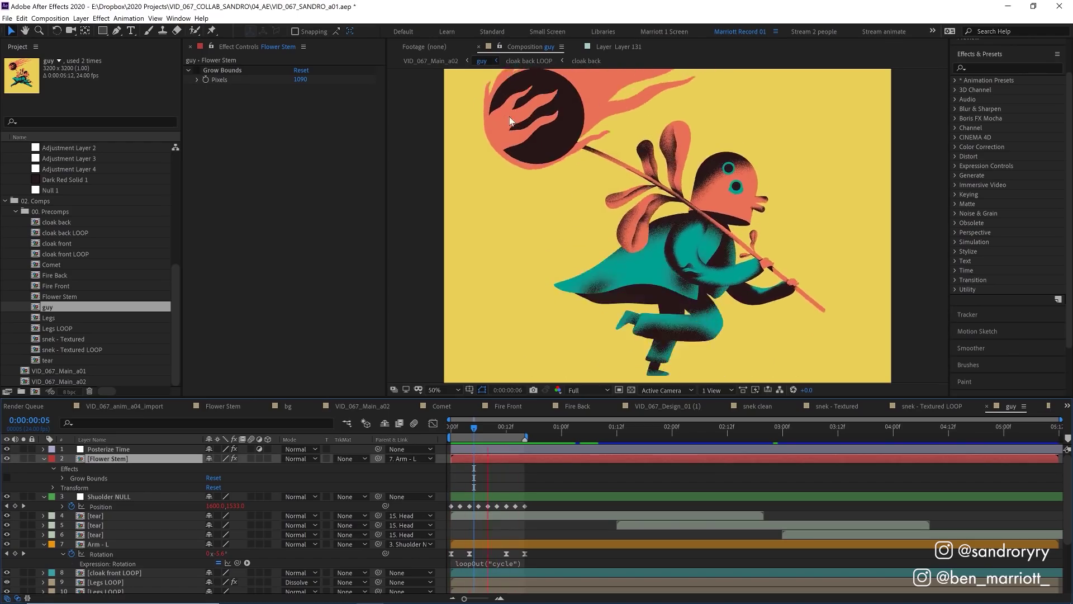
double_click(597, 207)
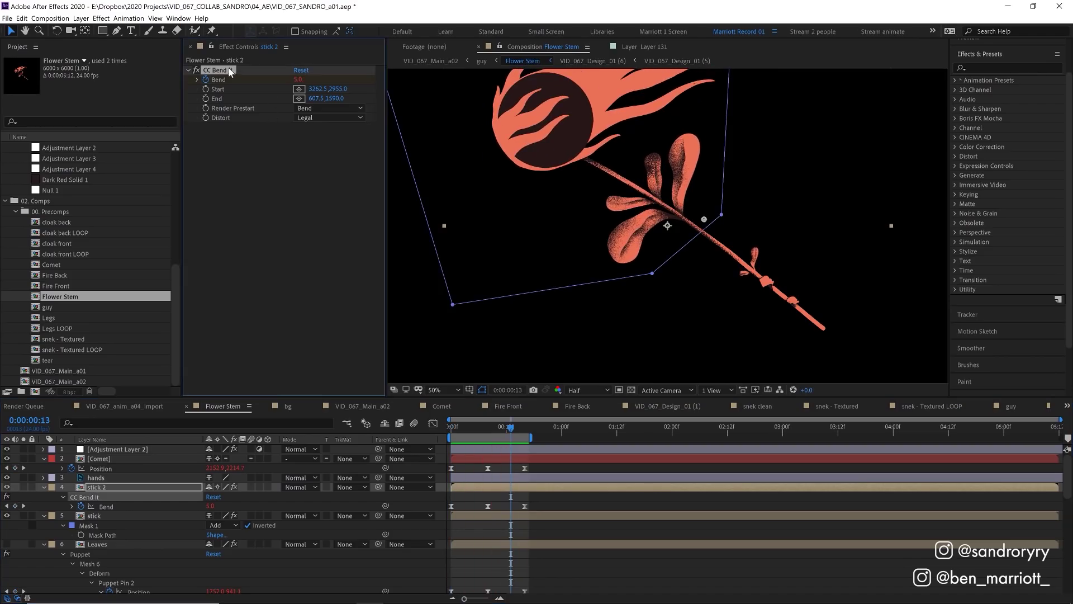
left_click_drag(297, 79, 423, 71)
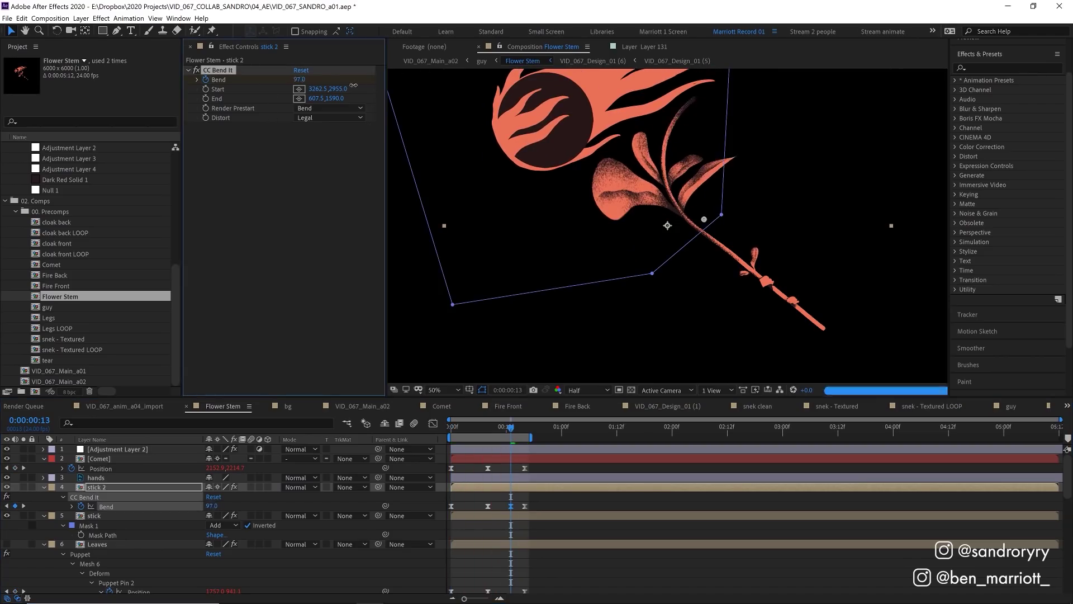
key("ctrl+z")
key("ctrl+z")
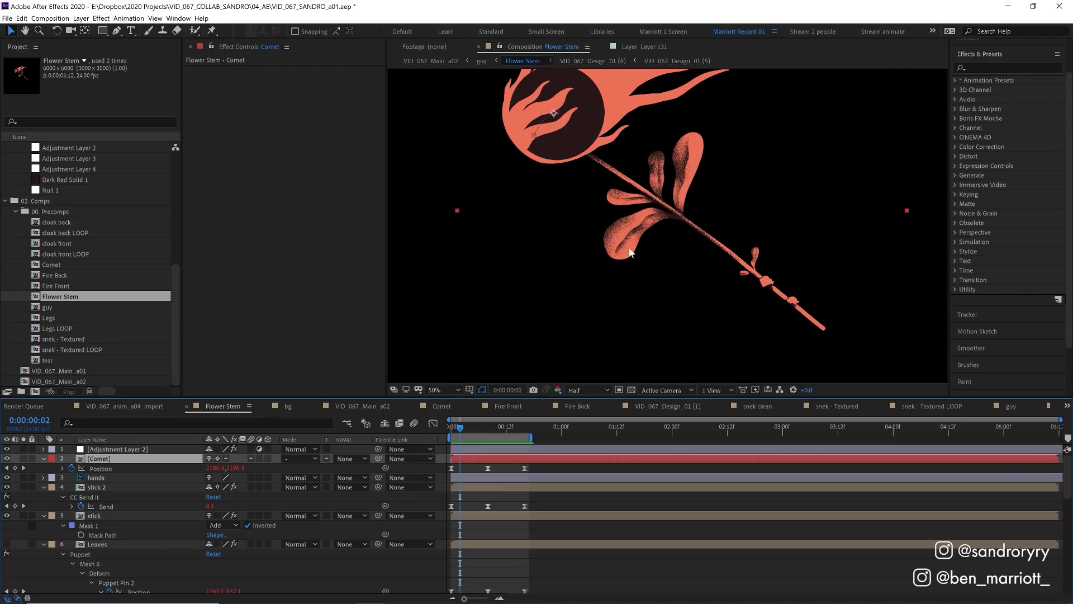
- Switch the timeline to the VID_067_Main_a02 composition
left_click(362, 405)
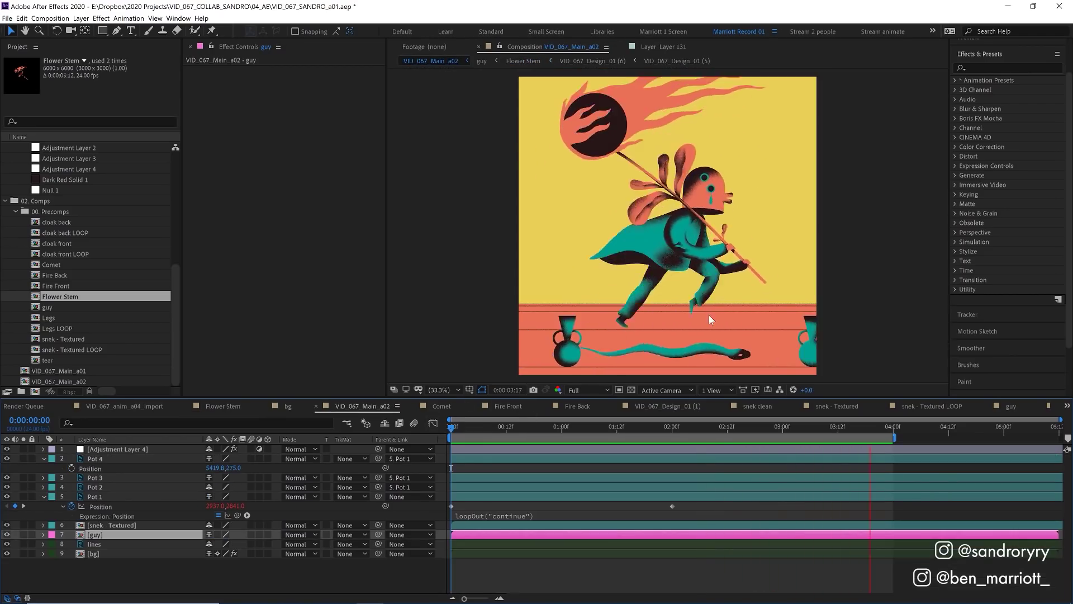